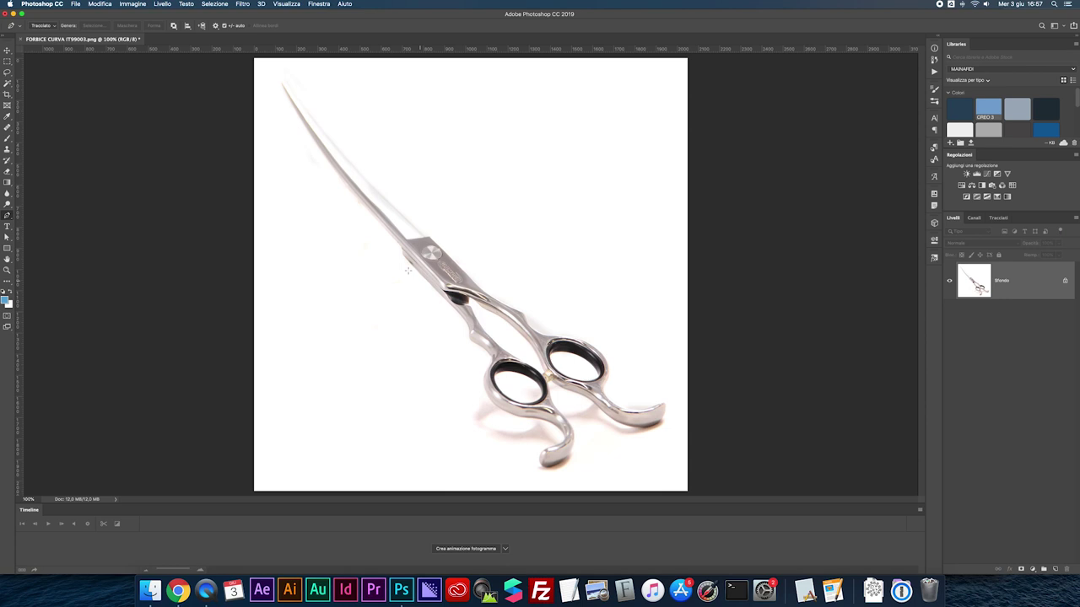
# Step: Zoom in on the scissors pivot and pan along the curved upper blade
pyautogui.hotkey('ctrl', '+')
pyautogui.hotkey('ctrl', '+')
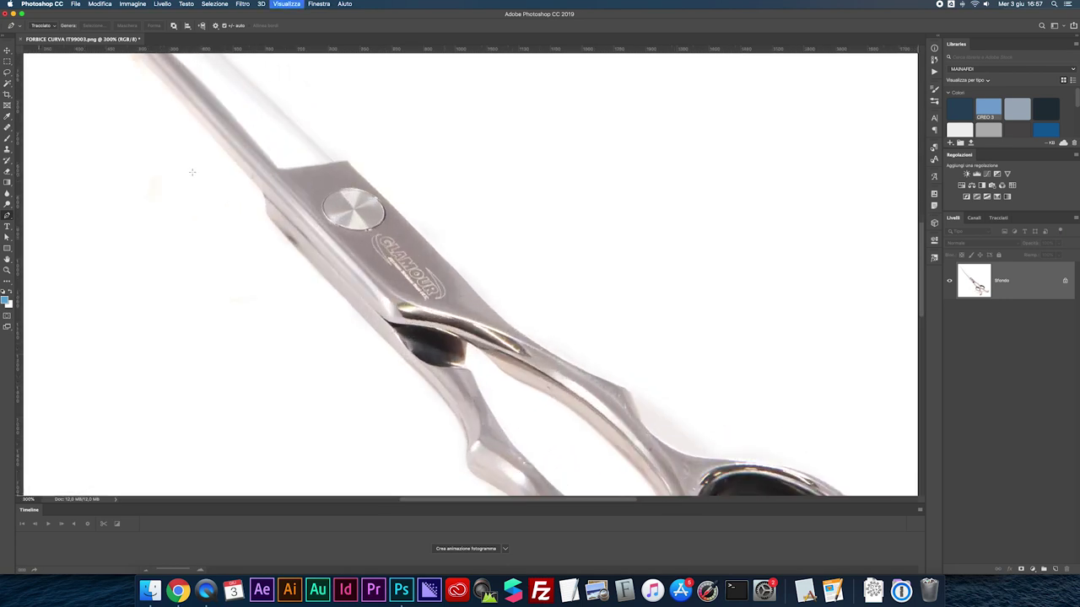
pyautogui.moveTo(393, 277); pyautogui.dragTo(461, 316)
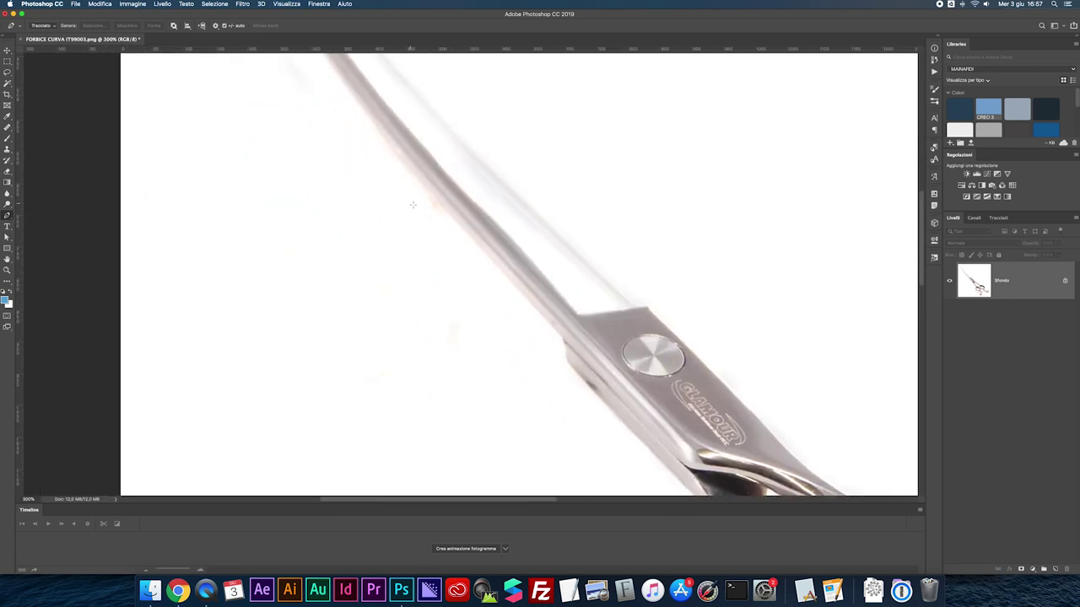
pyautogui.moveTo(305, 145)
pyautogui.mouseDown()
pyautogui.moveTo(390, 217)
pyautogui.moveTo(370, 133)
pyautogui.mouseUp()
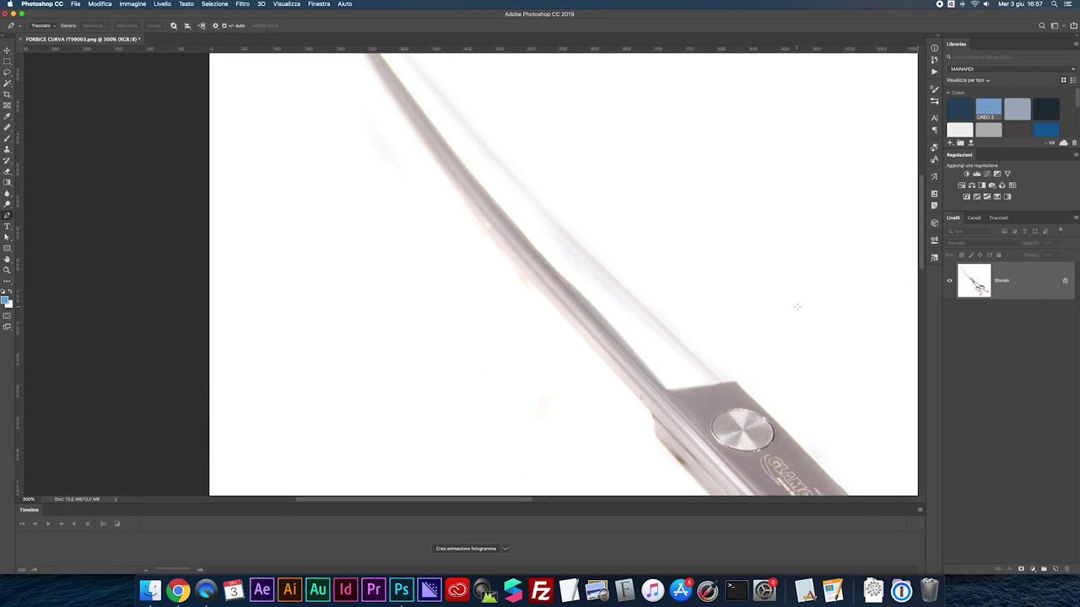
# Step: Run the CHECK-LAYER_NOISE action to add a Curve 1 adjustment layer
pyautogui.click(935, 73)
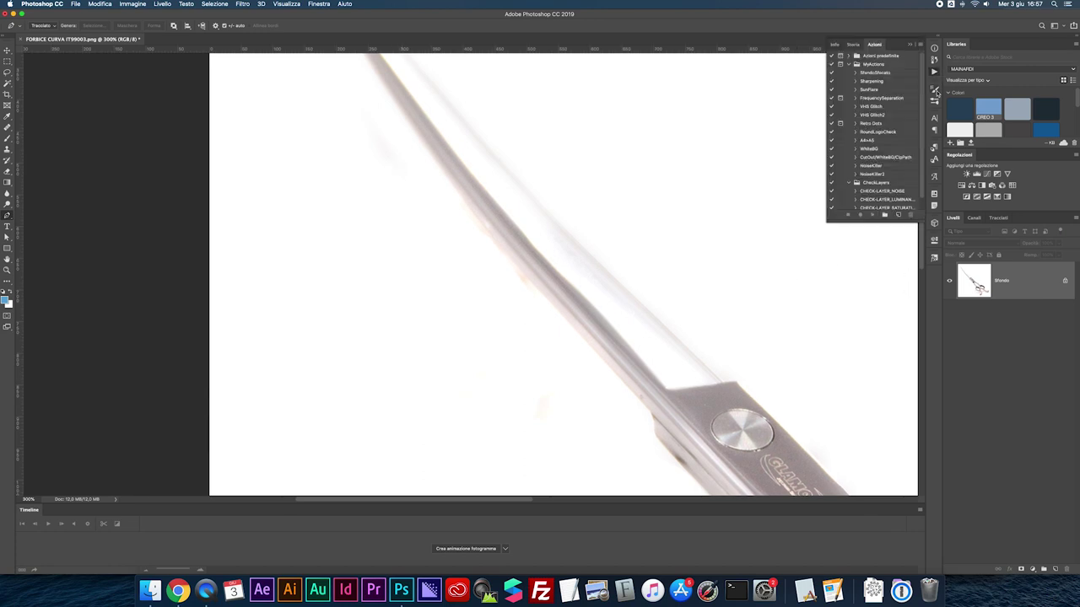
pyautogui.click(871, 193)
pyautogui.click(872, 215)
# Step: Zoom and scroll around the image to inspect the blade tip and edges for specks
pyautogui.press('super+0')
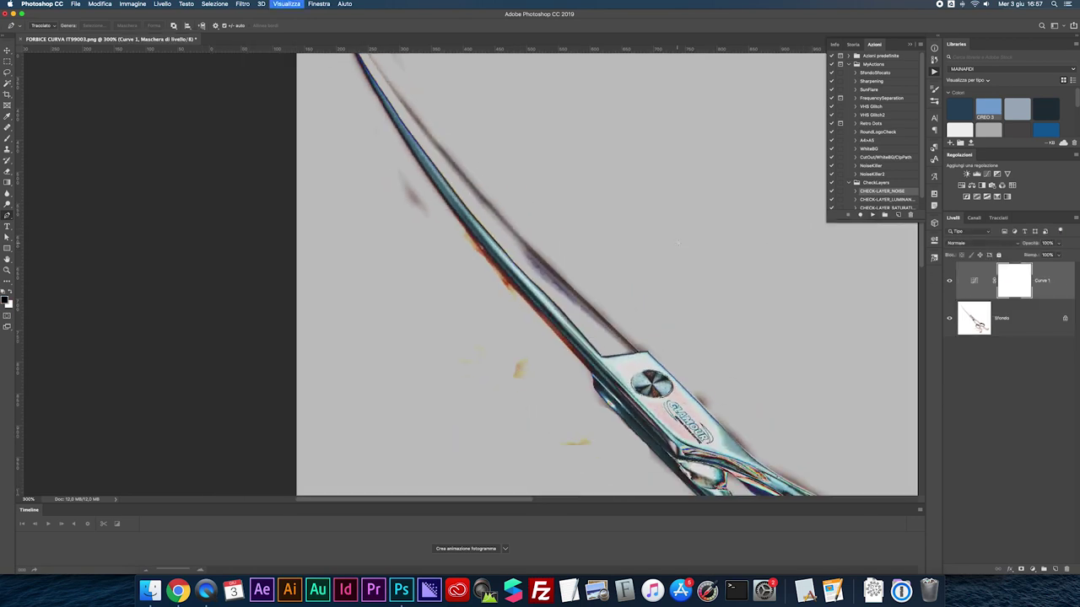
pyautogui.press('super+1')
pyautogui.press('super+plus')
pyautogui.press('super+plus')
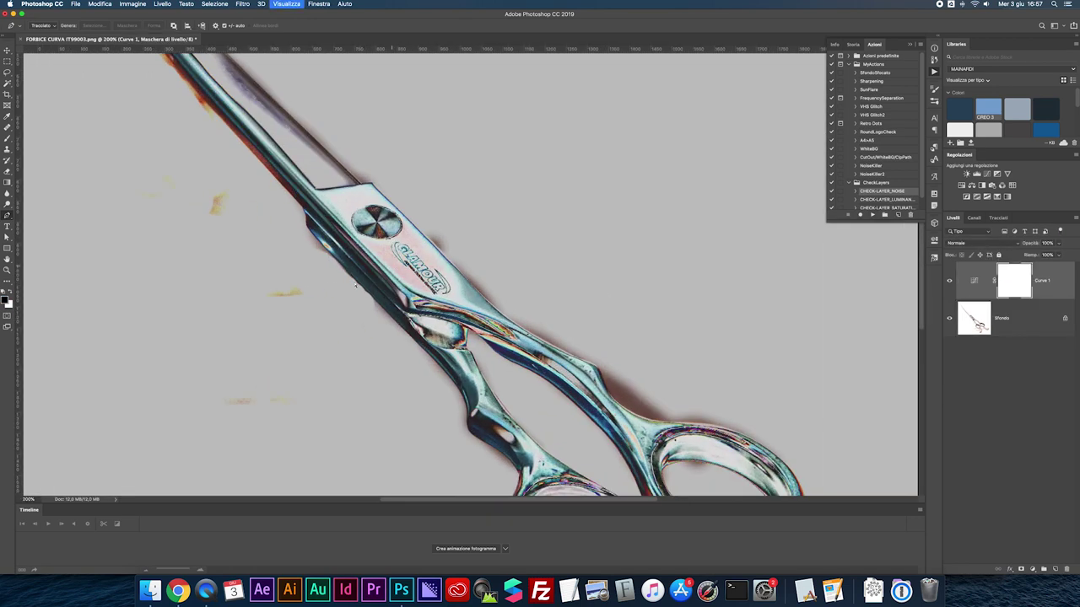
pyautogui.hscroll(-5, 391, 268)
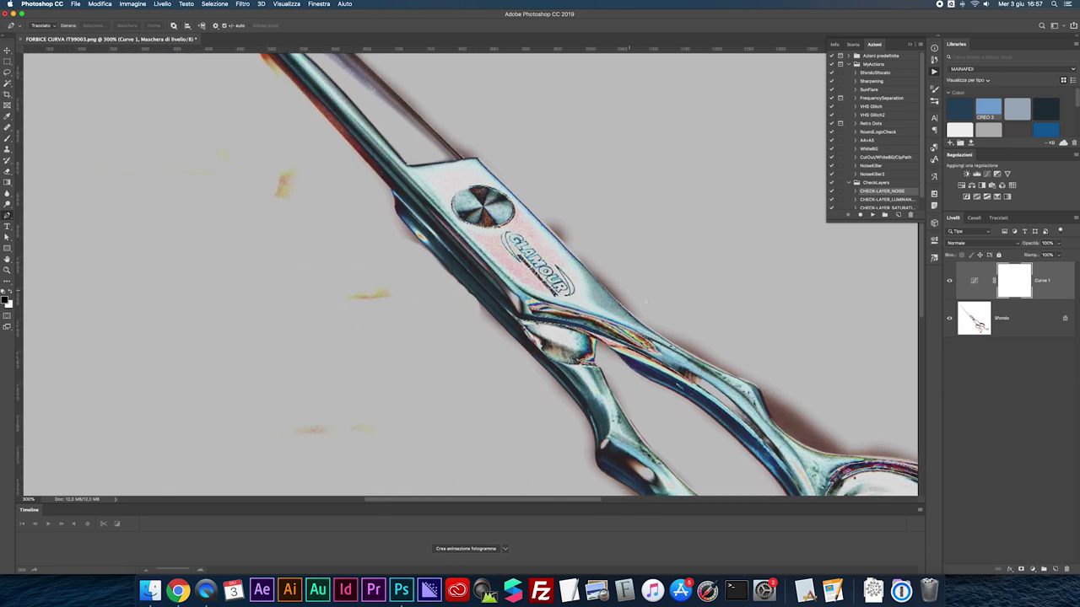
pyautogui.hscroll(-5, 330, 190)
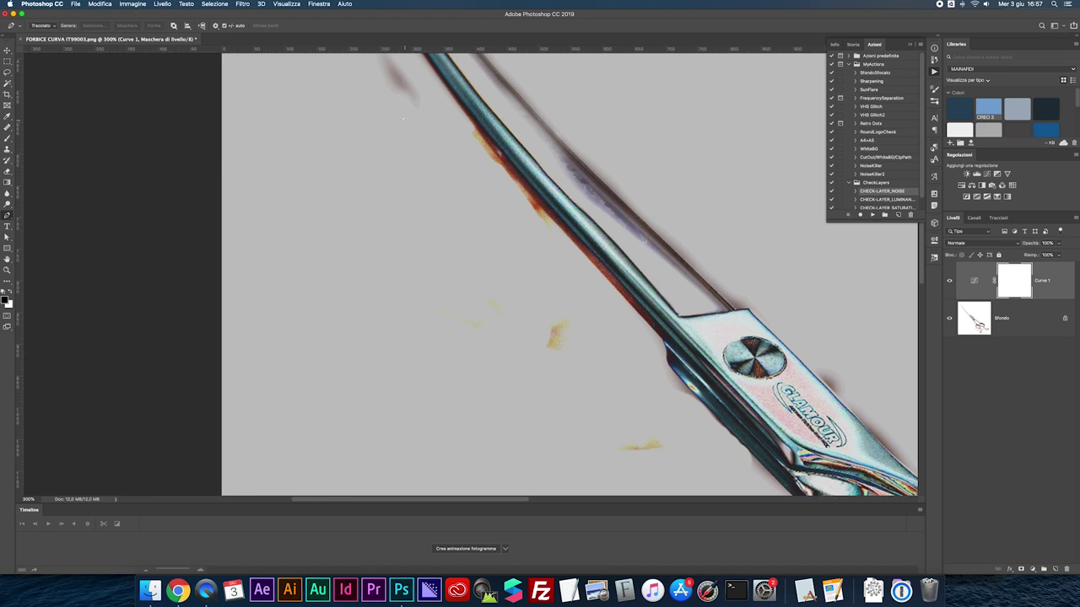
pyautogui.hscroll(-5, 386, 318)
pyautogui.scroll(3, 348, 233)
pyautogui.hscroll(-5, 371, 232)
pyautogui.scroll(5, 388, 231)
pyautogui.press('super+r')
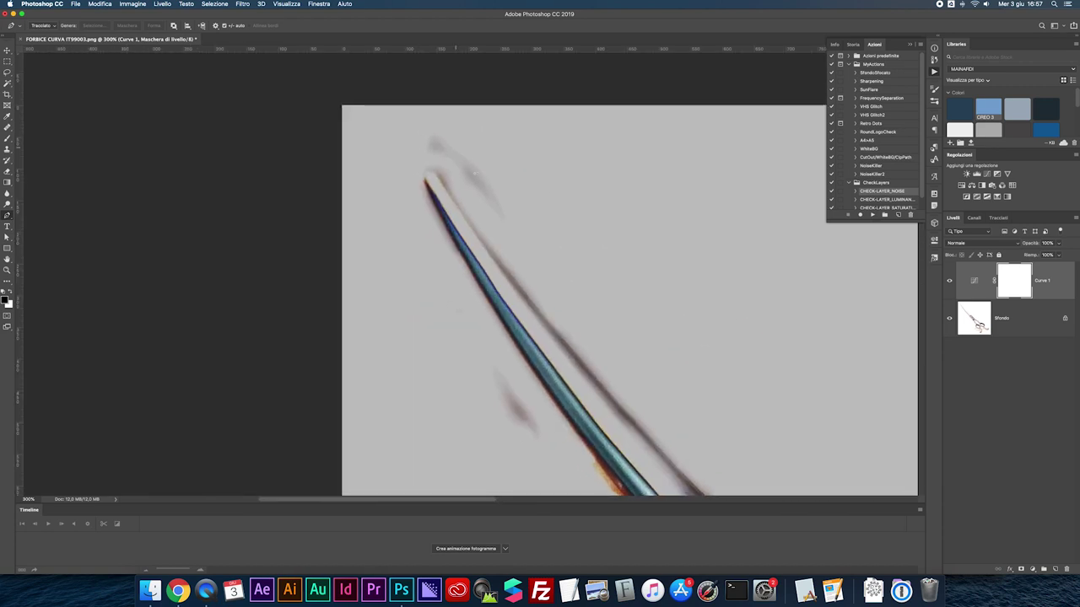
pyautogui.scroll(-5, 546, 291)
pyautogui.hscroll(5, 545, 291)
pyautogui.hscroll(5, 506, 253)
pyautogui.scroll(-3, 506, 253)
pyautogui.hscroll(5, 591, 168)
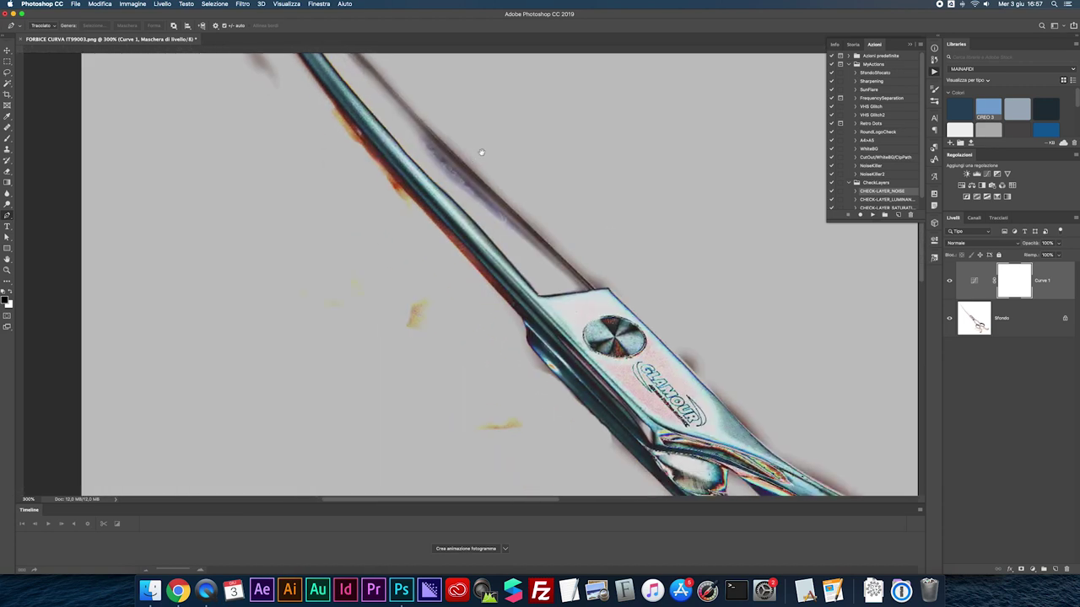
pyautogui.scroll(-5, 631, 48)
pyautogui.hscroll(5, 521, 245)
pyautogui.scroll(-3, 521, 246)
pyautogui.scroll(-5, 522, 245)
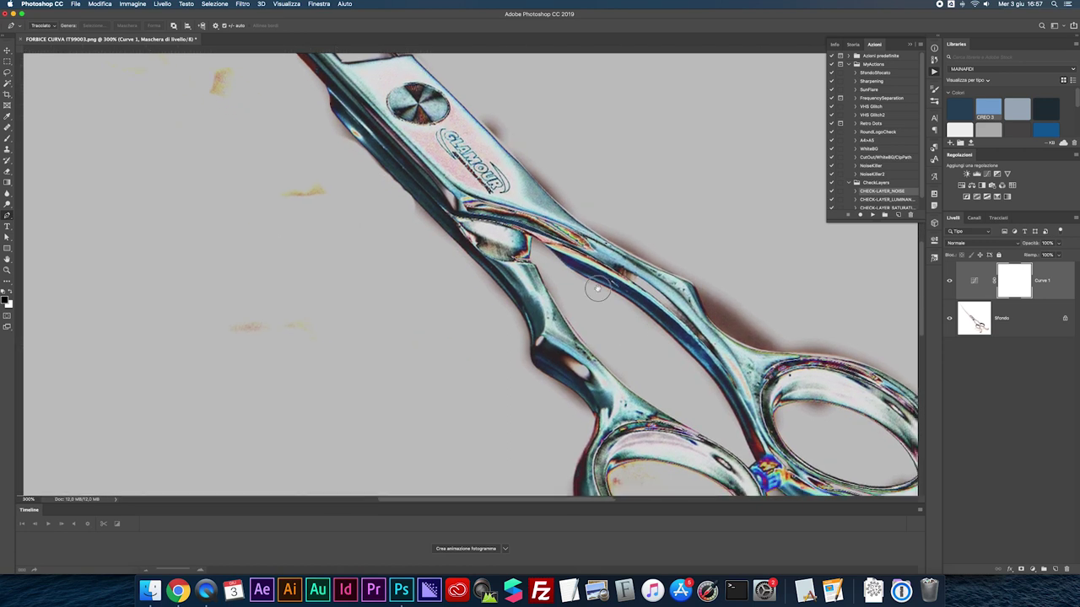
pyautogui.hscroll(5, 521, 246)
pyautogui.scroll(-4, 521, 245)
# Step: Make the Sfondo photo layer active and zoom in on the handle's outer edge
pyautogui.click(972, 281)
pyautogui.click(974, 312)
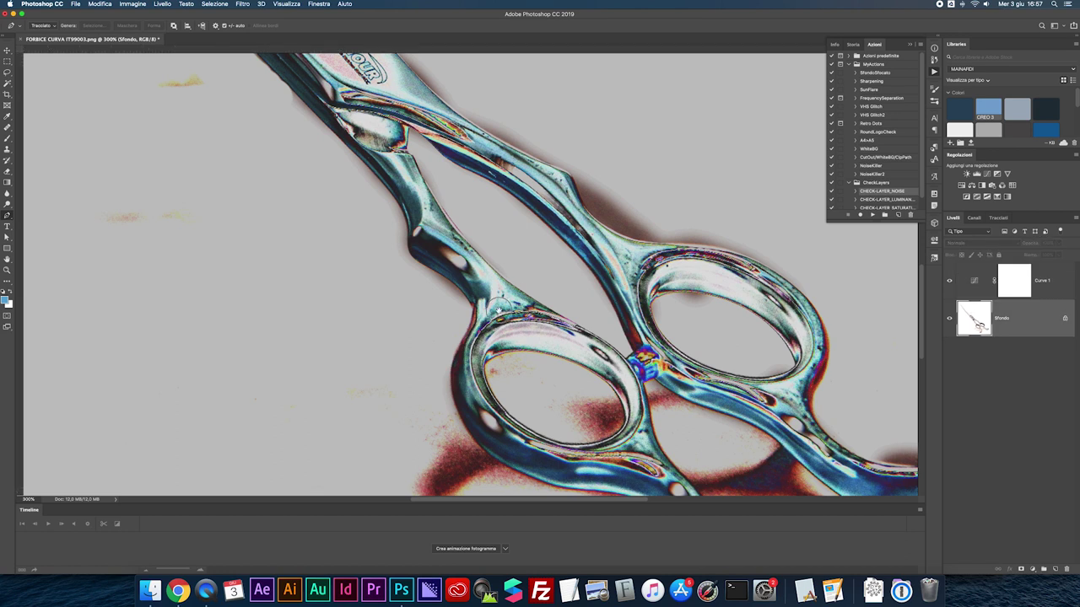
pyautogui.moveTo(506, 340); pyautogui.dragTo(478, 192)
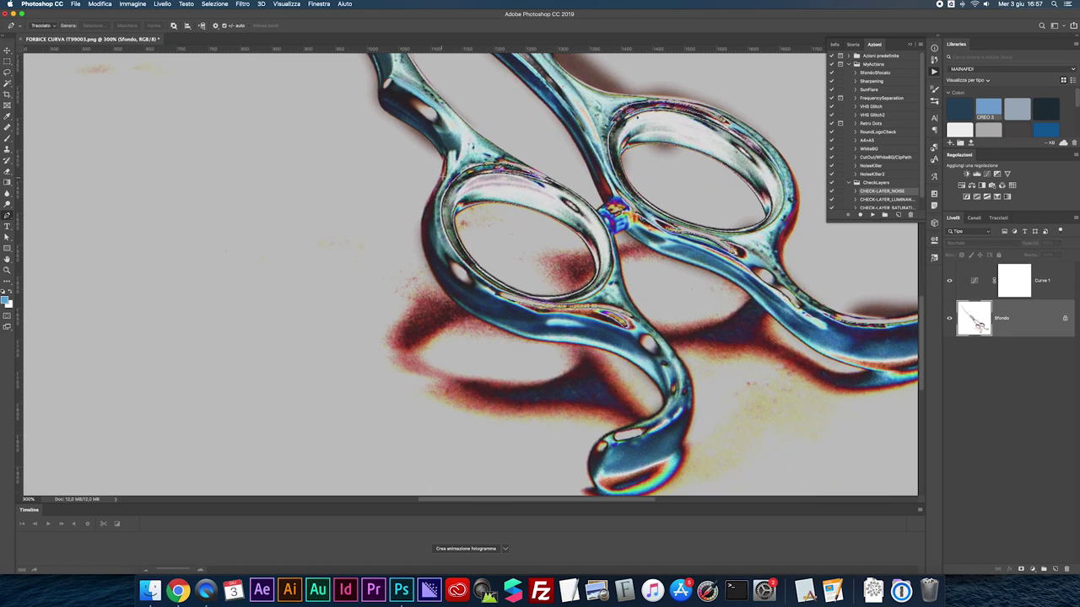
pyautogui.moveTo(442, 160); pyautogui.dragTo(513, 319)
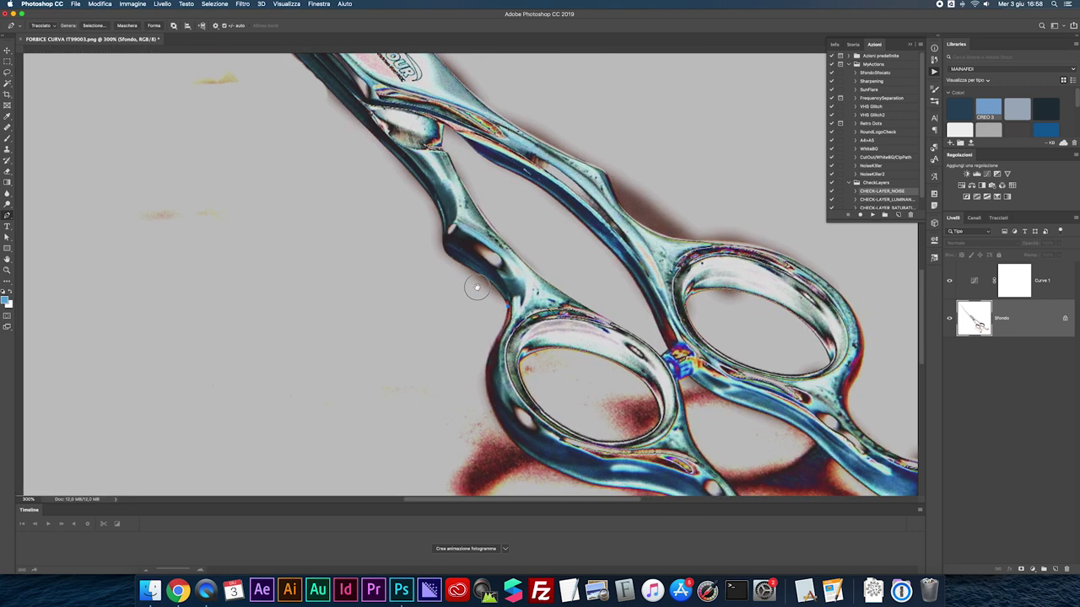
pyautogui.hotkey('ctrl', '+')
# Step: Place Pen anchors along the handle's outer edge and up onto the blade
pyautogui.moveTo(452, 259); pyautogui.dragTo(386, 229)
pyautogui.click(452, 259)
pyautogui.moveTo(437, 226); pyautogui.dragTo(434, 194)
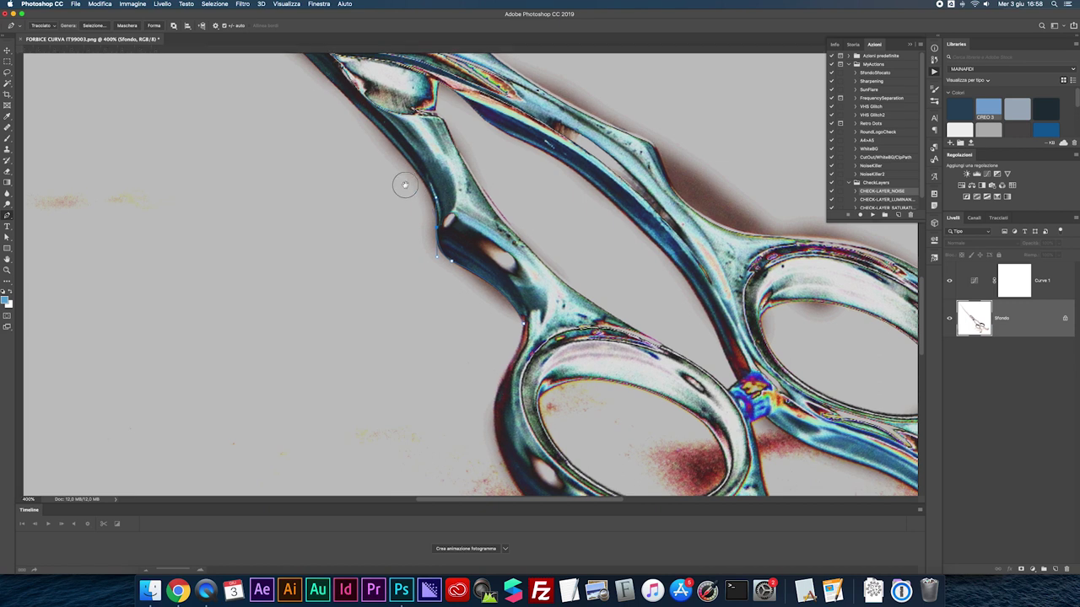
pyautogui.scroll(3, 405, 180)
pyautogui.hscroll(-2, 405, 180)
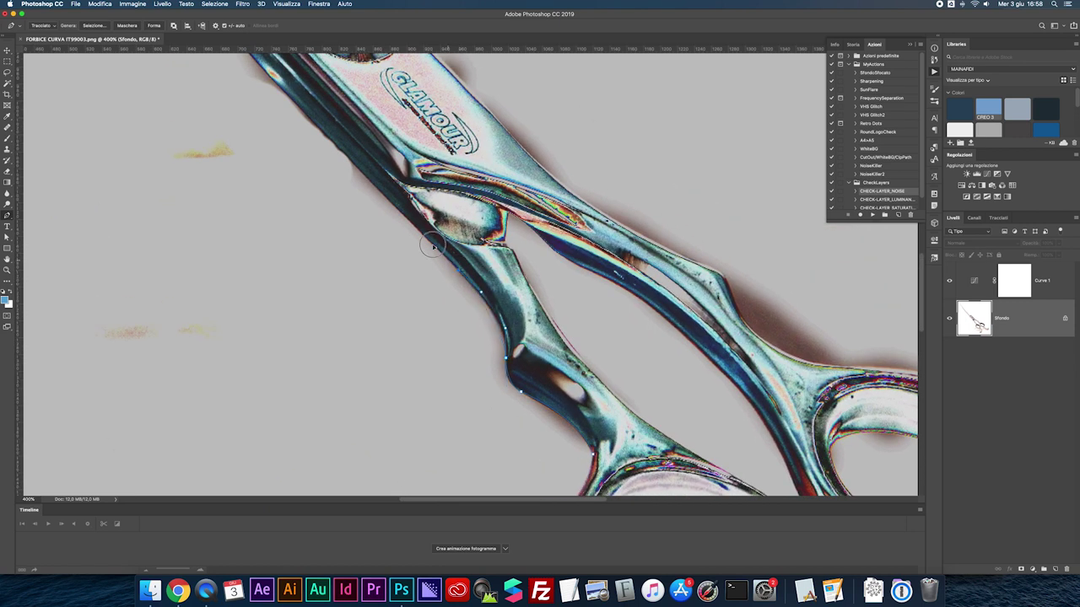
pyautogui.moveTo(424, 238); pyautogui.dragTo(294, 146)
pyautogui.scroll(4, 294, 146)
pyautogui.hscroll(-4, 295, 146)
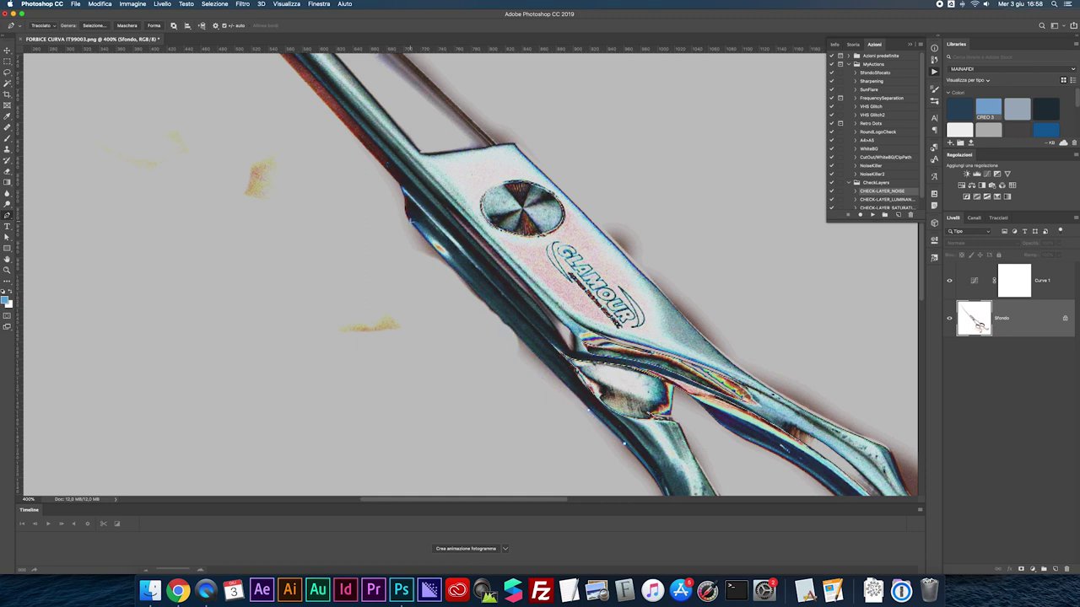
pyautogui.scroll(1, 410, 221)
pyautogui.click(402, 196)
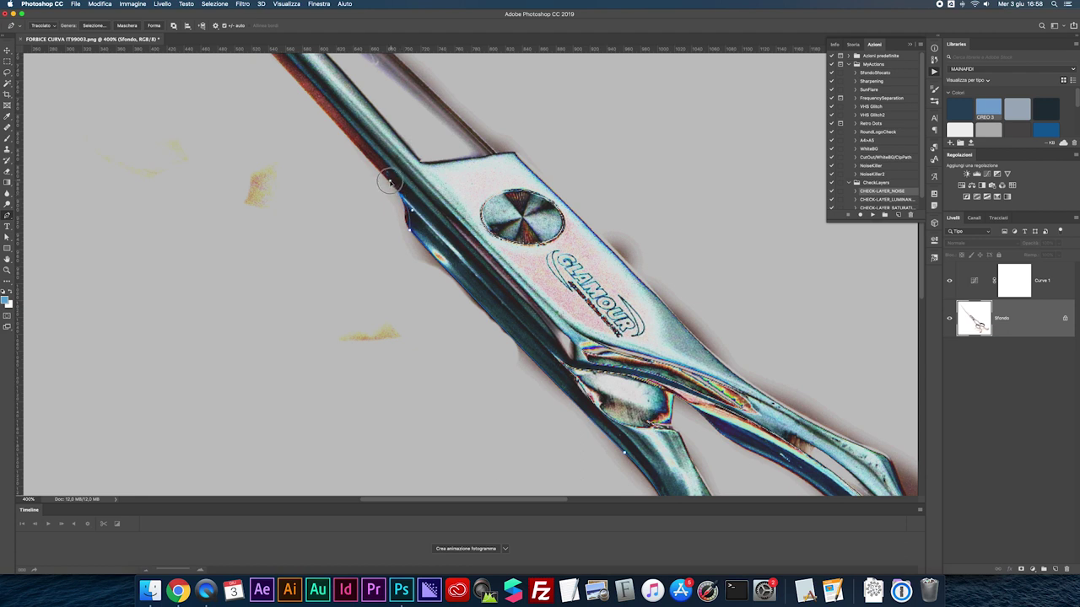
pyautogui.click(389, 183)
# Step: Extend the path up the curved blade to an anchor near its tip
pyautogui.moveTo(411, 226); pyautogui.dragTo(580, 391)
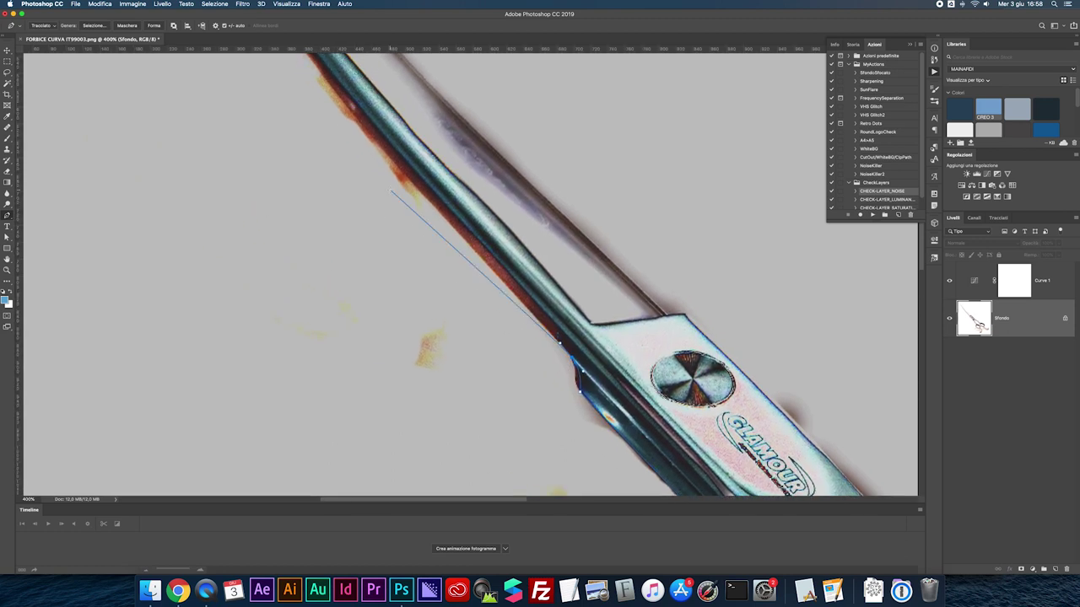
pyautogui.scroll(-1, 412, 305)
pyautogui.moveTo(353, 146); pyautogui.dragTo(421, 207)
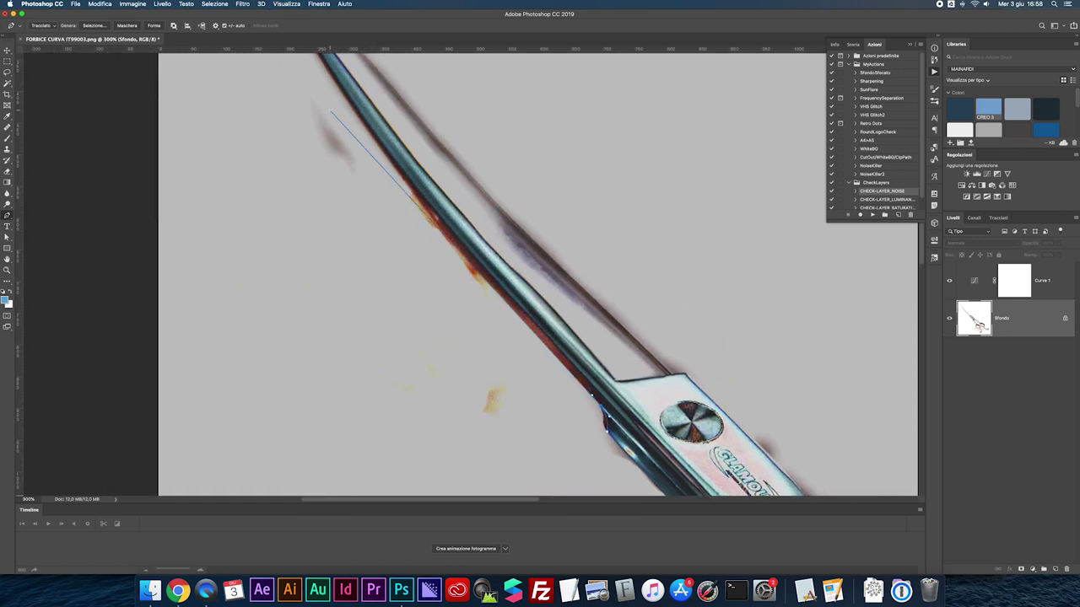
pyautogui.press('super+minus')
pyautogui.press('super+minus')
pyautogui.click(285, 106)
pyautogui.moveTo(278, 53); pyautogui.dragTo(259, 24)
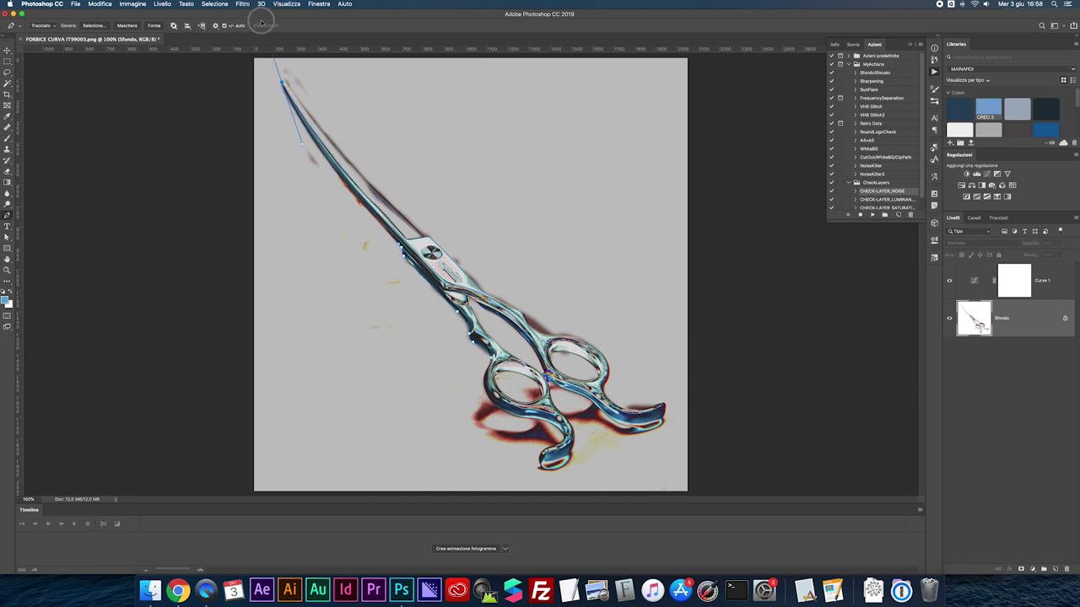
# Step: Zoom in on the blade tip, break the last handle, and place a curved anchor at the tip
pyautogui.press('super+plus')
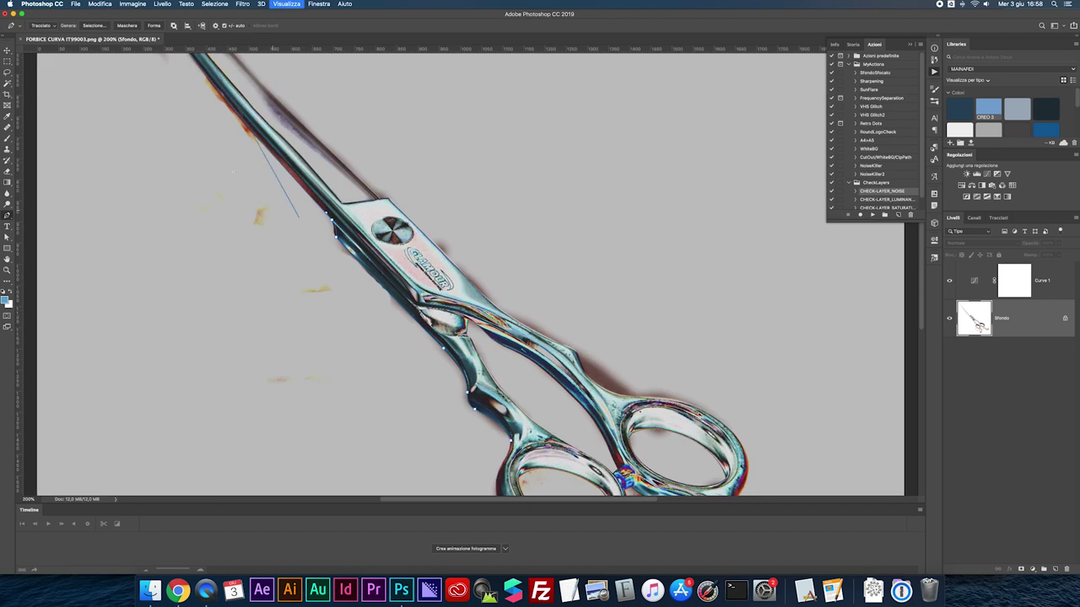
pyautogui.press('super+plus')
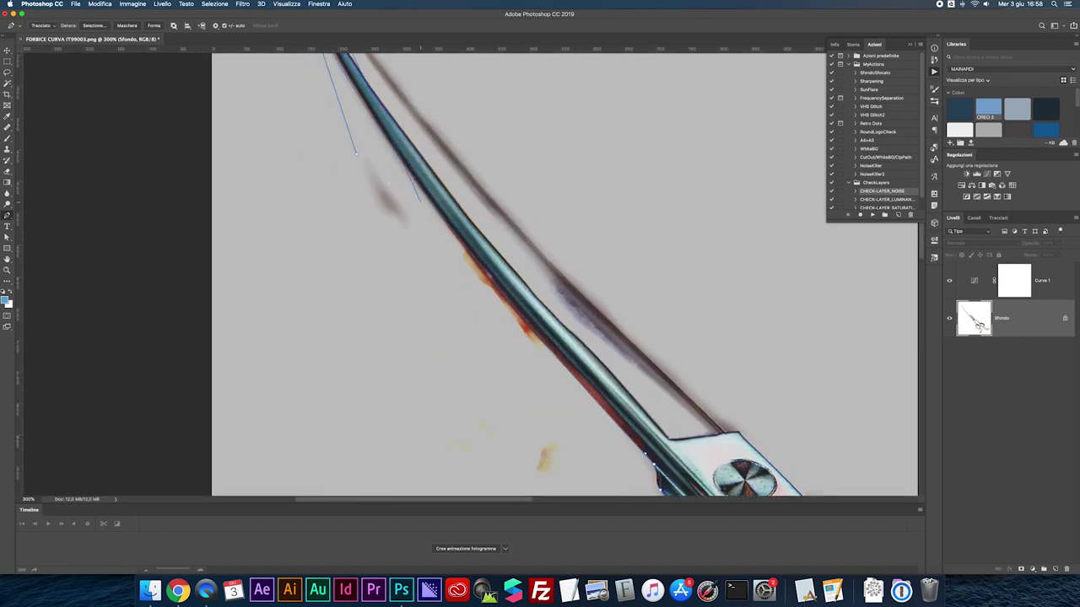
pyautogui.scroll(10, 362, 188)
pyautogui.hscroll(-3, 394, 279)
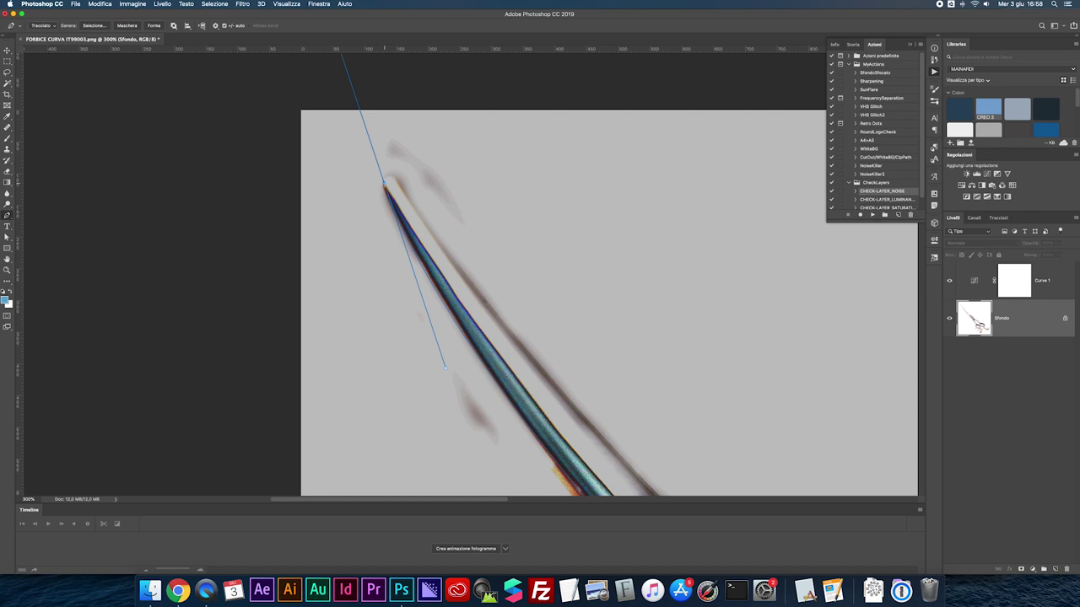
pyautogui.keyDown('alt'); pyautogui.click(384, 182); pyautogui.keyUp('alt')
pyautogui.moveTo(403, 185); pyautogui.dragTo(420, 207)
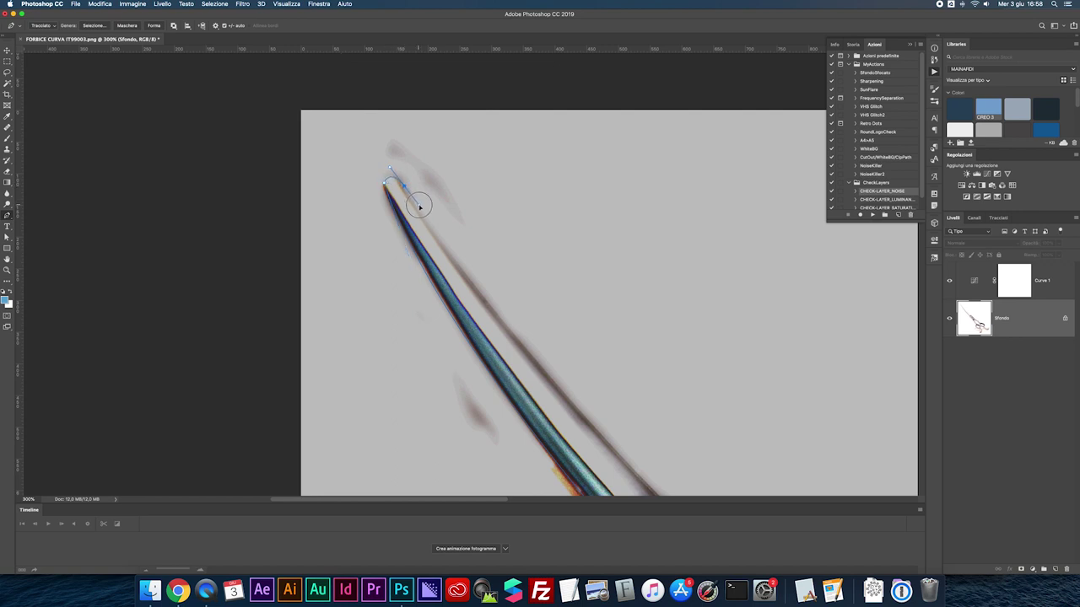
pyautogui.press('super+minus')
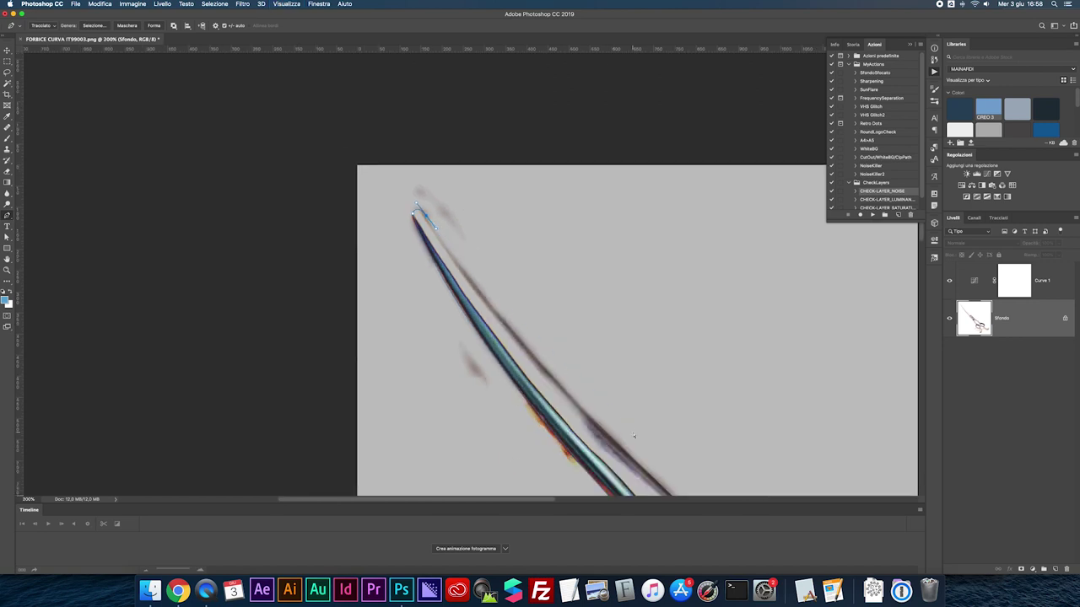
pyautogui.press('super+minus')
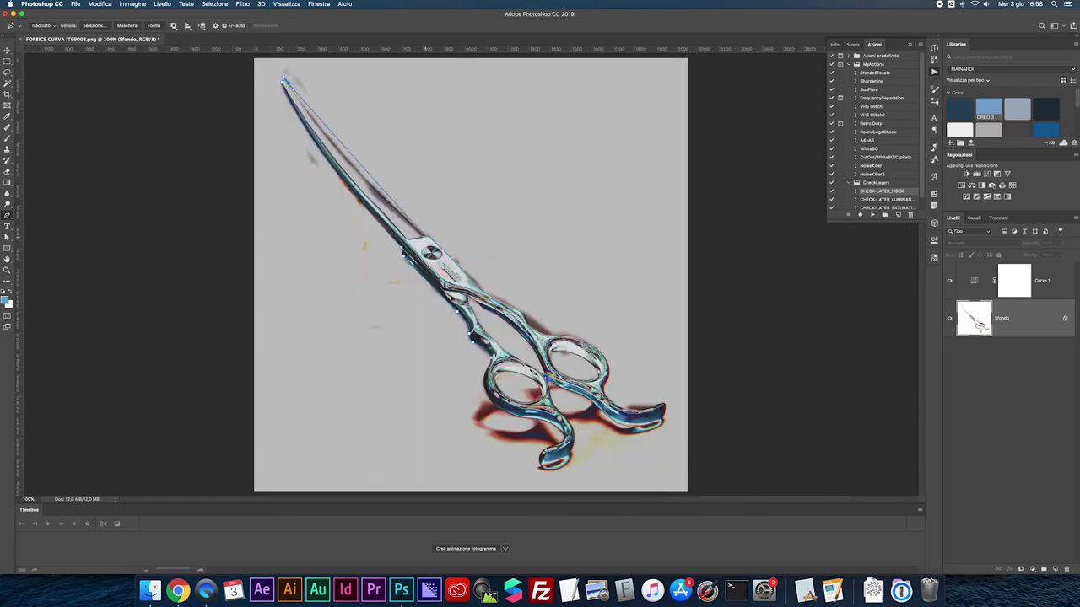
# Step: At 300% zoom, add anchors down the blade's other edge to the blade corner
pyautogui.click(357, 172)
pyautogui.press('super+plus')
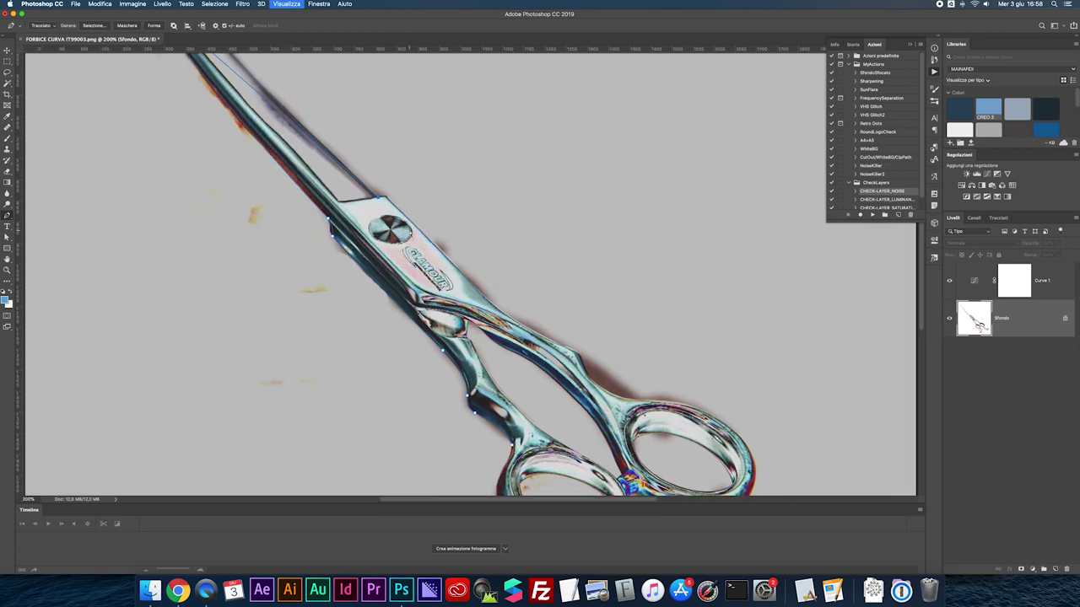
pyautogui.press('super+plus')
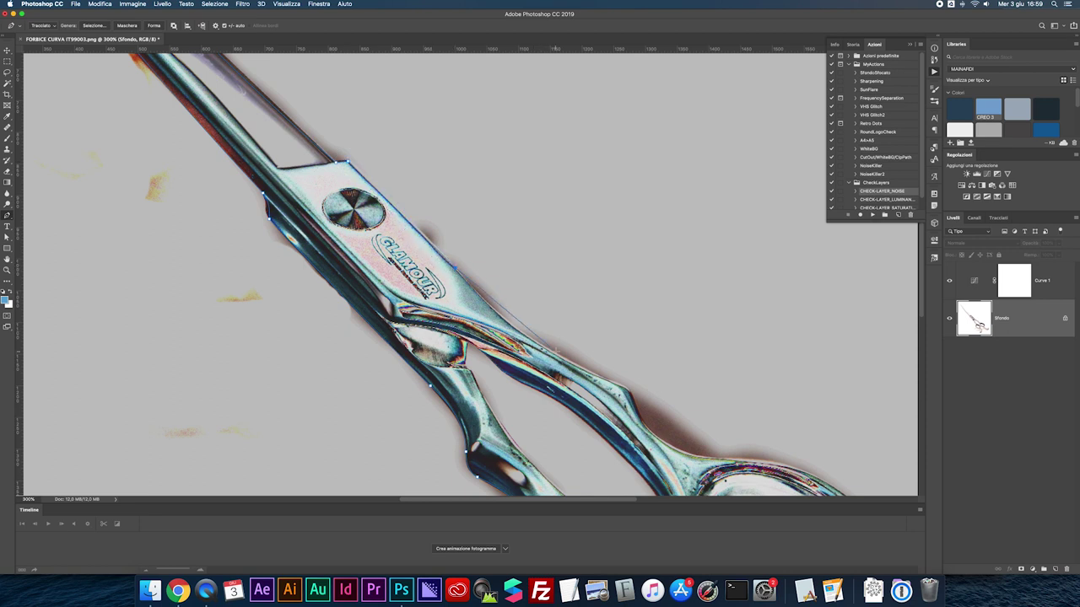
pyautogui.click(628, 390)
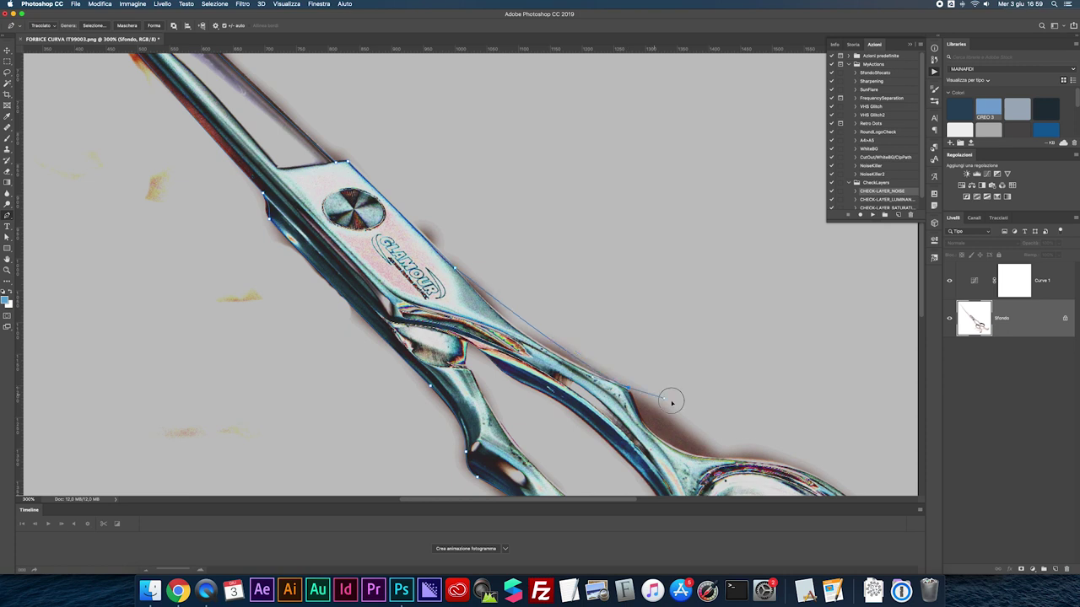
pyautogui.click(740, 421)
pyautogui.hscroll(5, 693, 372)
pyautogui.scroll(-3, 693, 372)
# Step: Undo a misplaced anchor and continue the path along the shank to the upper ring
pyautogui.hotkey('ctrl', 'z')
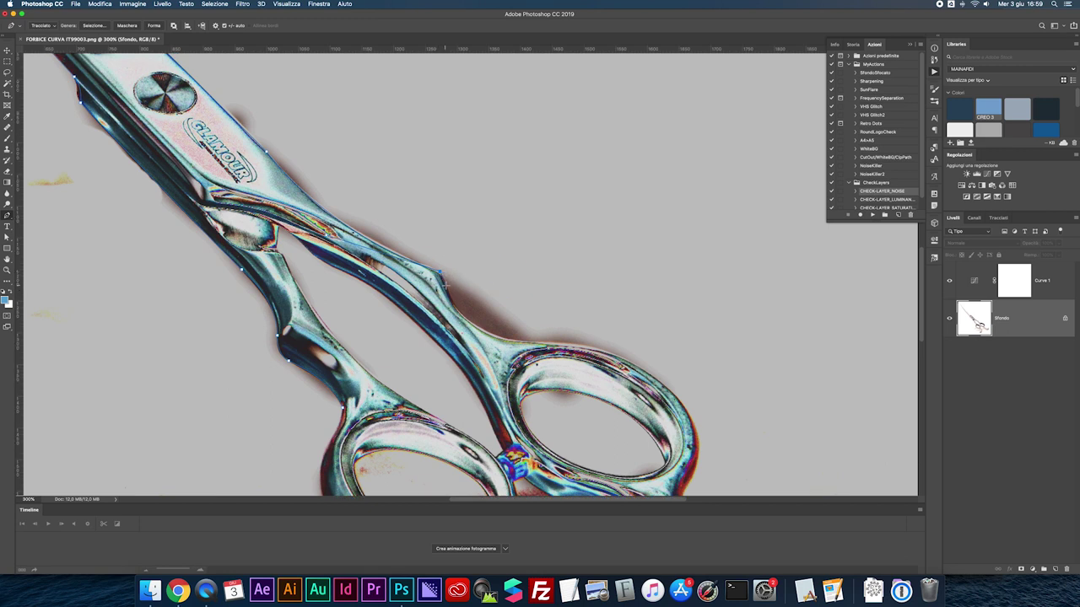
pyautogui.click(448, 294)
pyautogui.scroll(-3, 481, 306)
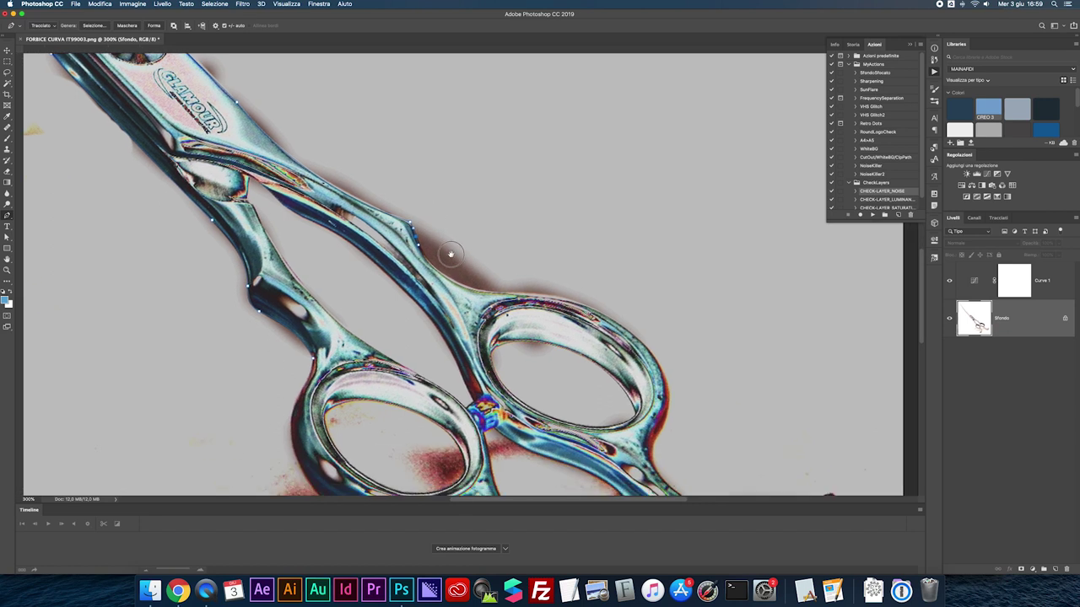
pyautogui.hscroll(2, 498, 308)
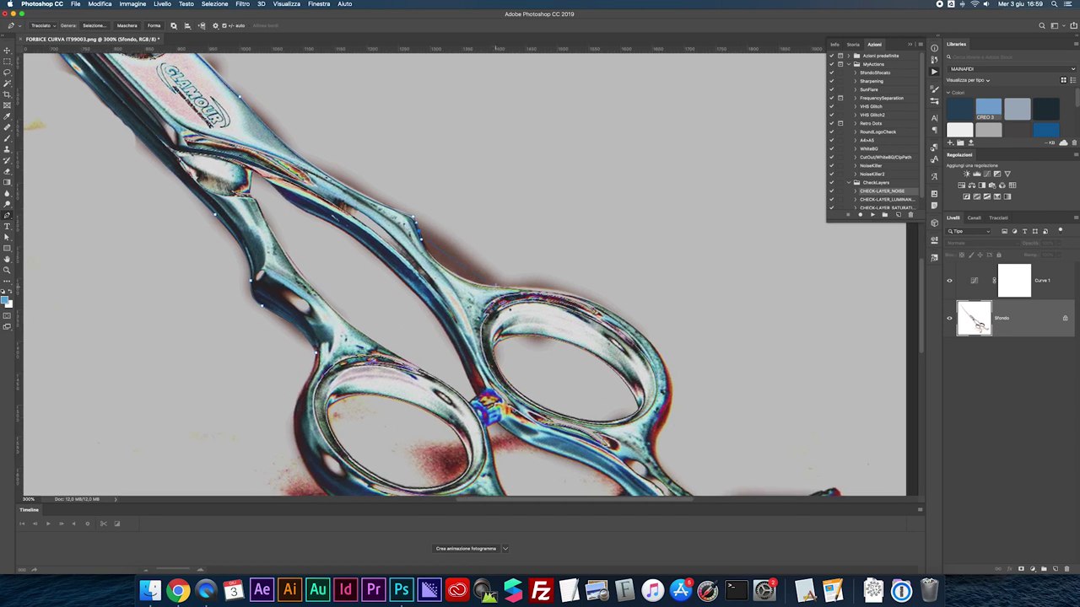
pyautogui.click(554, 295)
pyautogui.scroll(-5, 540, 253)
pyautogui.hscroll(10, 540, 253)
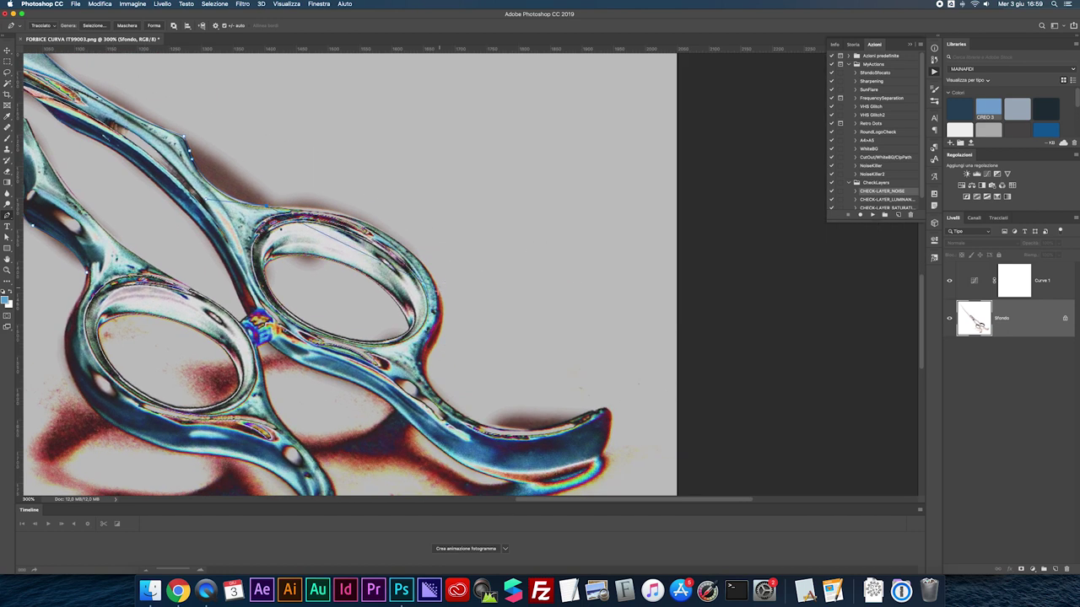
pyautogui.moveTo(439, 292); pyautogui.dragTo(488, 395)
# Step: Trace the path down the upper ring and along its curved tail to the tail tip
pyautogui.scroll(2, 432, 276)
pyautogui.scroll(1, 432, 276)
pyautogui.scroll(-3, 432, 275)
pyautogui.press('super+r')
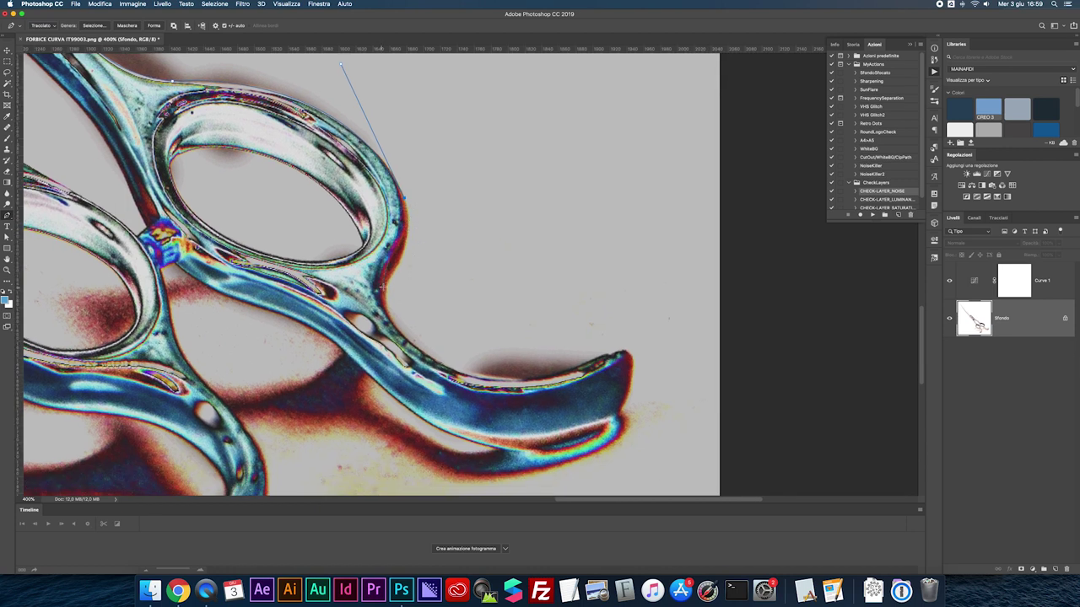
pyautogui.moveTo(390, 280); pyautogui.dragTo(361, 325)
pyautogui.keyDown('alt'); pyautogui.click(386, 285); pyautogui.keyUp('alt')
pyautogui.moveTo(616, 394)
pyautogui.mouseDown()
pyautogui.moveTo(671, 404)
pyautogui.moveTo(602, 392)
pyautogui.moveTo(536, 414)
pyautogui.mouseUp()
pyautogui.click(614, 353)
pyautogui.moveTo(685, 308); pyautogui.dragTo(686, 307)
# Step: Wrap the path around the tail's lower edge and onto the lower ring's edge
pyautogui.hscroll(-1, 685, 306)
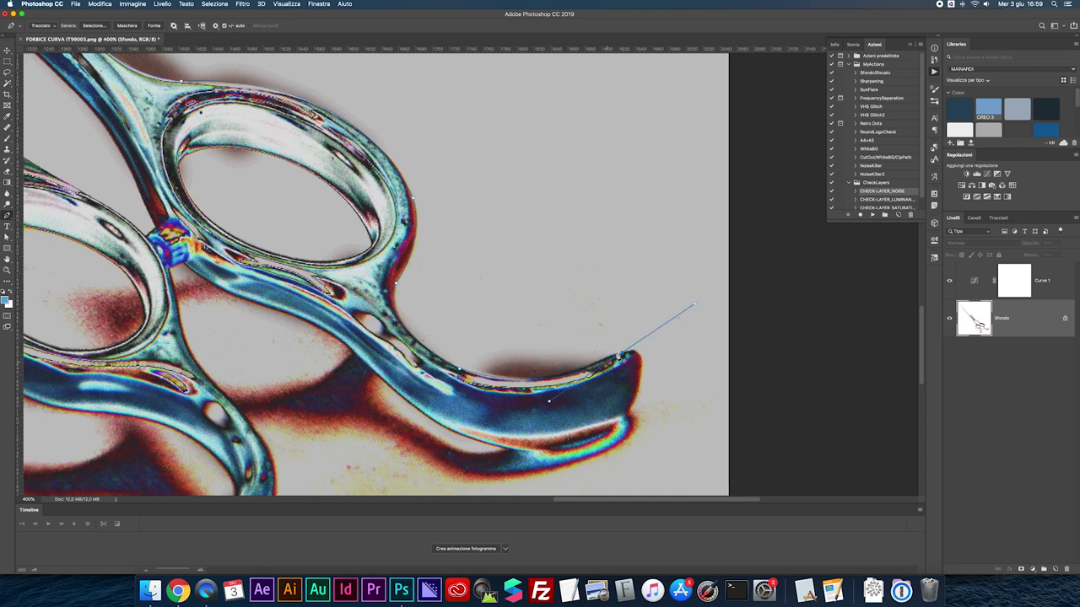
pyautogui.hscroll(5, 631, 330)
pyautogui.scroll(-1, 632, 330)
pyautogui.click(480, 319)
pyautogui.moveTo(491, 355); pyautogui.dragTo(483, 395)
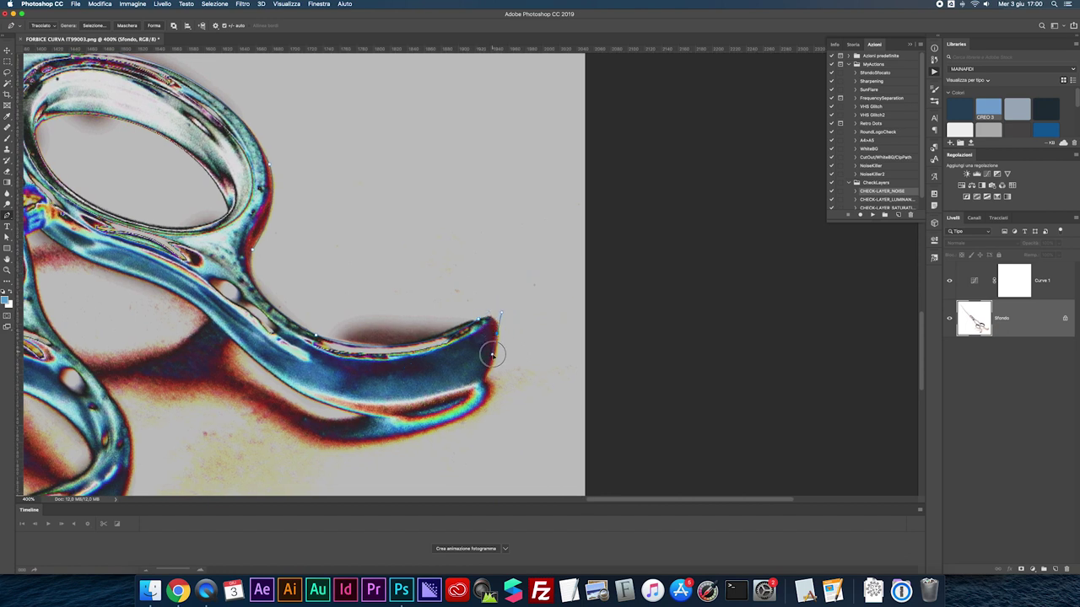
pyautogui.click(411, 413)
pyautogui.hscroll(-5, 202, 309)
pyautogui.scroll(2, 203, 310)
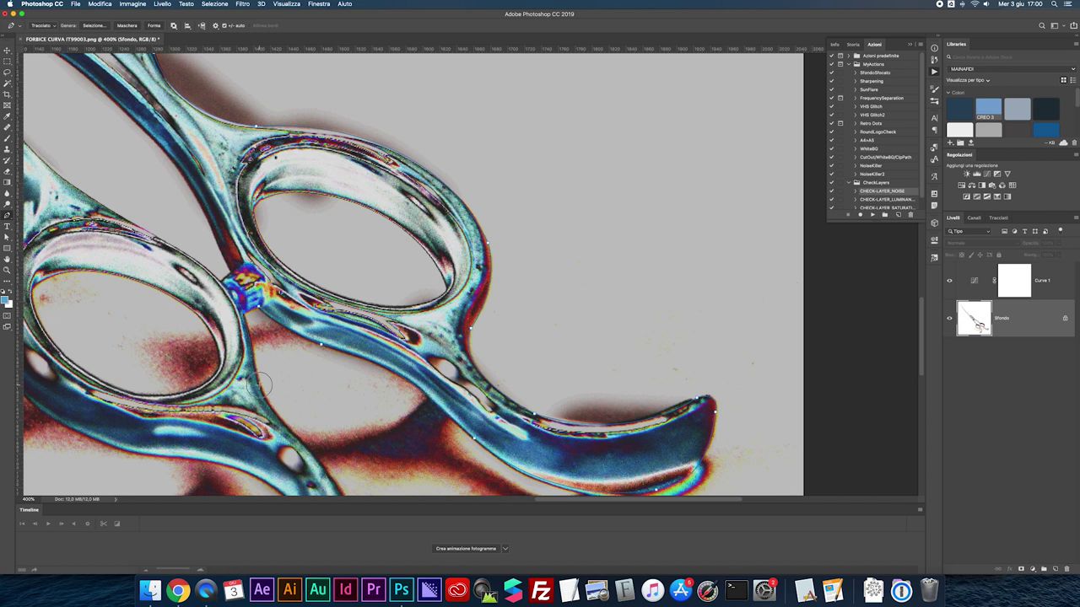
pyautogui.scroll(-5, 264, 383)
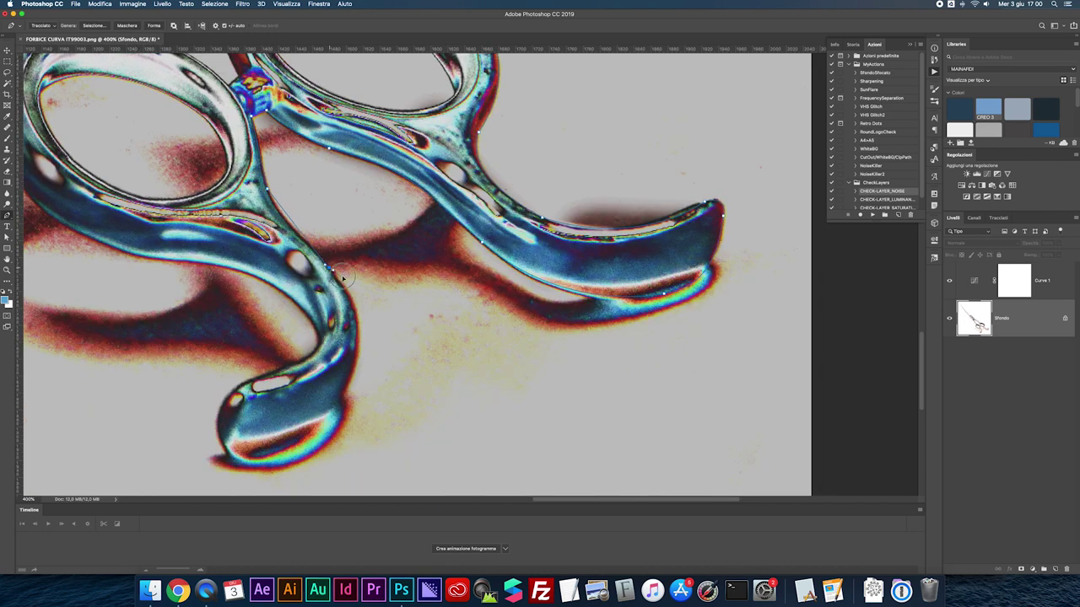
pyautogui.click(387, 318)
pyautogui.scroll(-1, 339, 359)
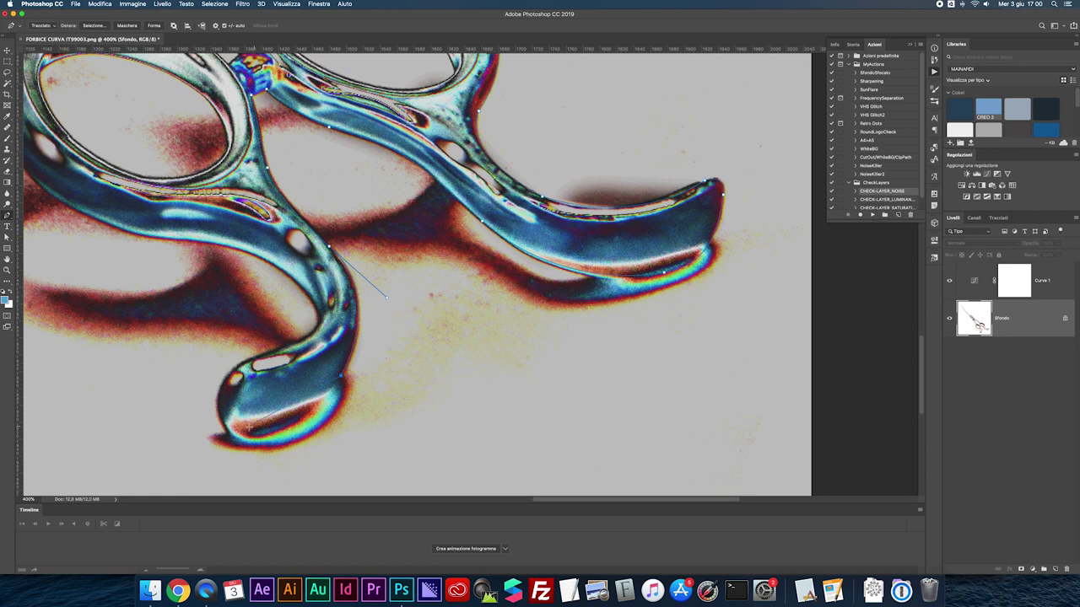
# Step: Briefly hide Curve 1, then curve the path around the hooked tip's inner side
pyautogui.click(949, 280)
pyautogui.click(949, 281)
pyautogui.moveTo(228, 434); pyautogui.dragTo(173, 391)
pyautogui.scroll(1, 177, 390)
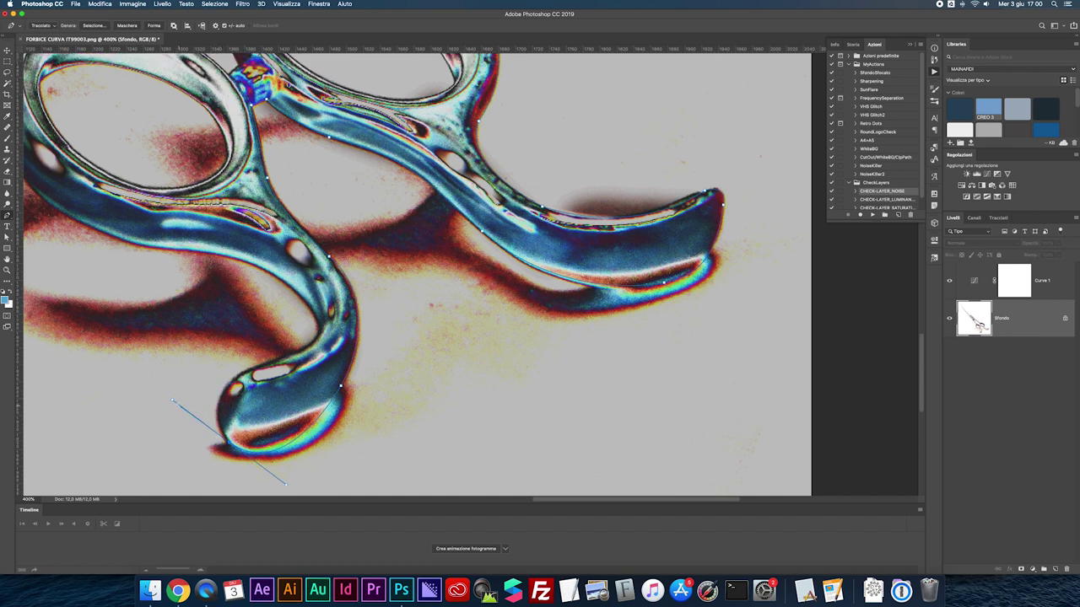
pyautogui.moveTo(173, 401); pyautogui.dragTo(195, 404)
pyautogui.click(319, 335)
pyautogui.moveTo(320, 332); pyautogui.dragTo(314, 311)
pyautogui.moveTo(208, 243); pyautogui.dragTo(411, 386)
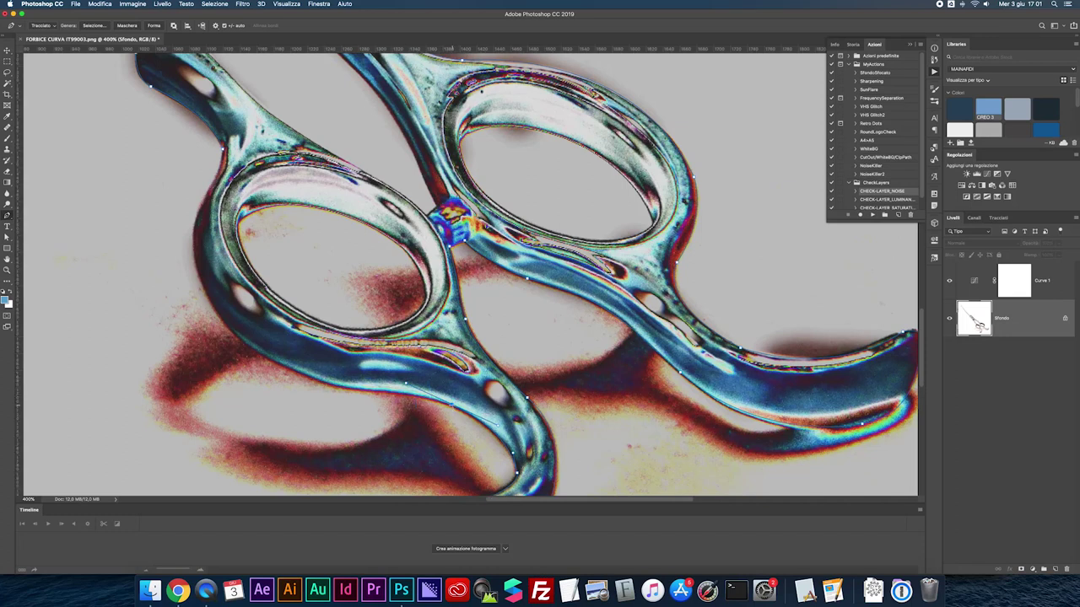
# Step: Add curved and corner anchors up the lower finger ring's outer edge toward the shank
pyautogui.click(451, 404)
pyautogui.hscroll(-1, 304, 392)
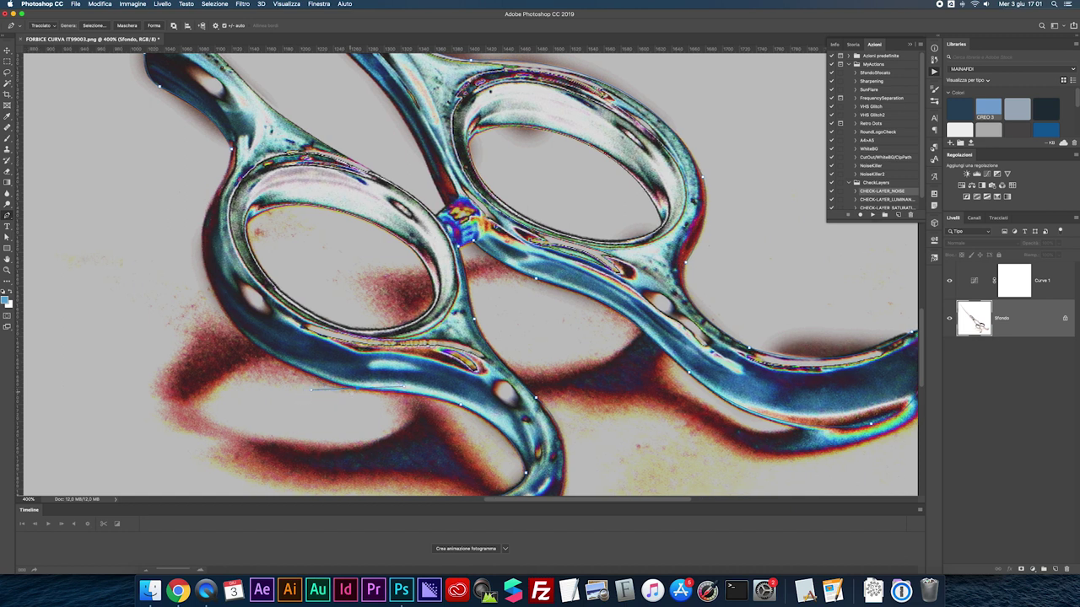
pyautogui.scroll(3, 240, 299)
pyautogui.hscroll(-3, 239, 298)
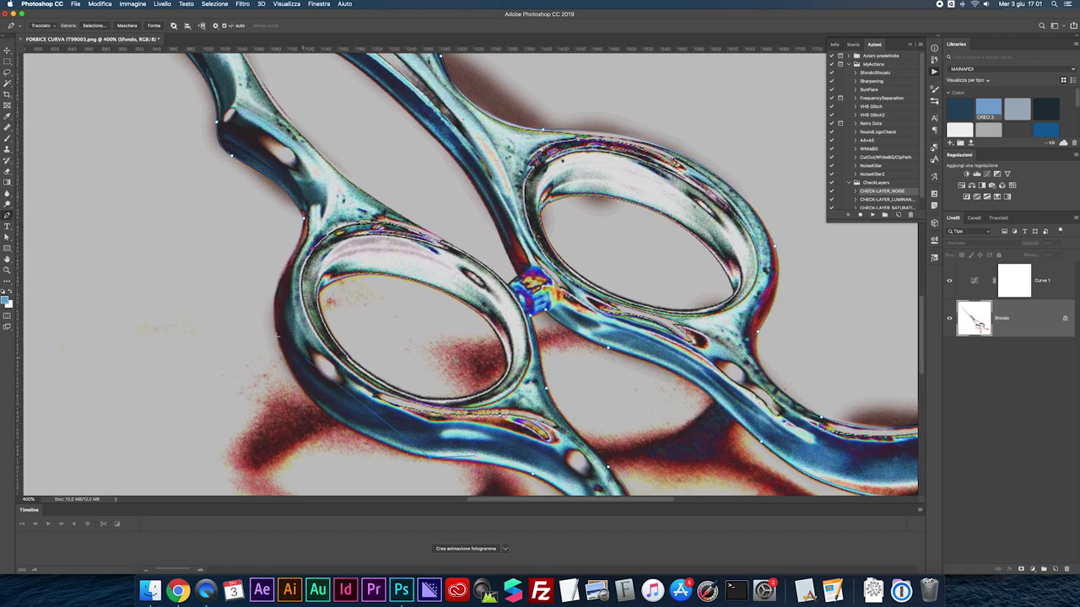
pyautogui.moveTo(274, 323); pyautogui.dragTo(241, 207)
pyautogui.scroll(2, 275, 323)
pyautogui.hscroll(-3, 275, 323)
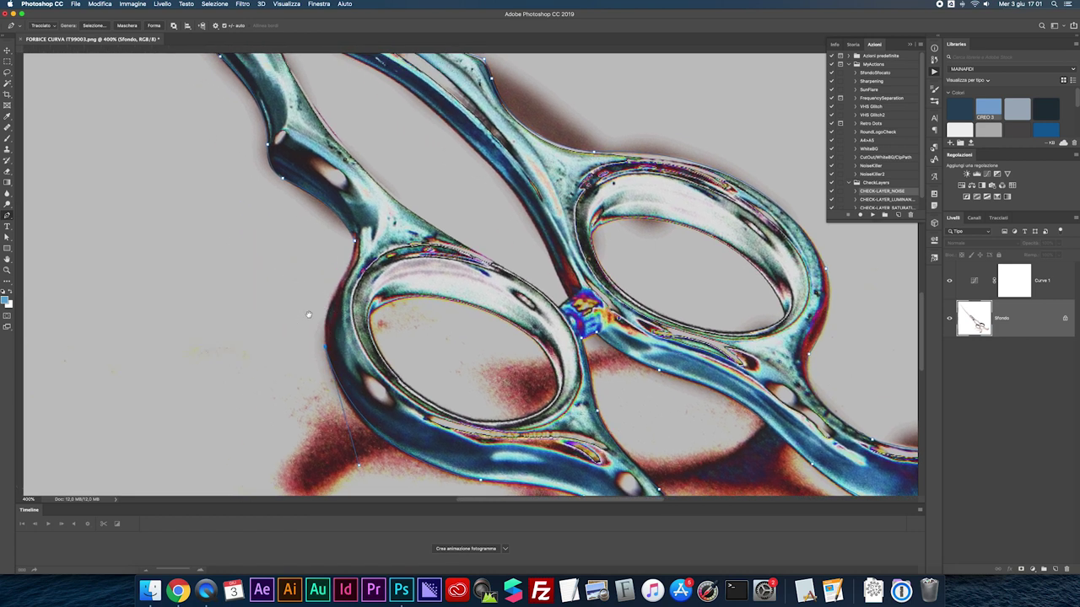
pyautogui.keyDown('alt'); pyautogui.click(346, 357); pyautogui.keyUp('alt')
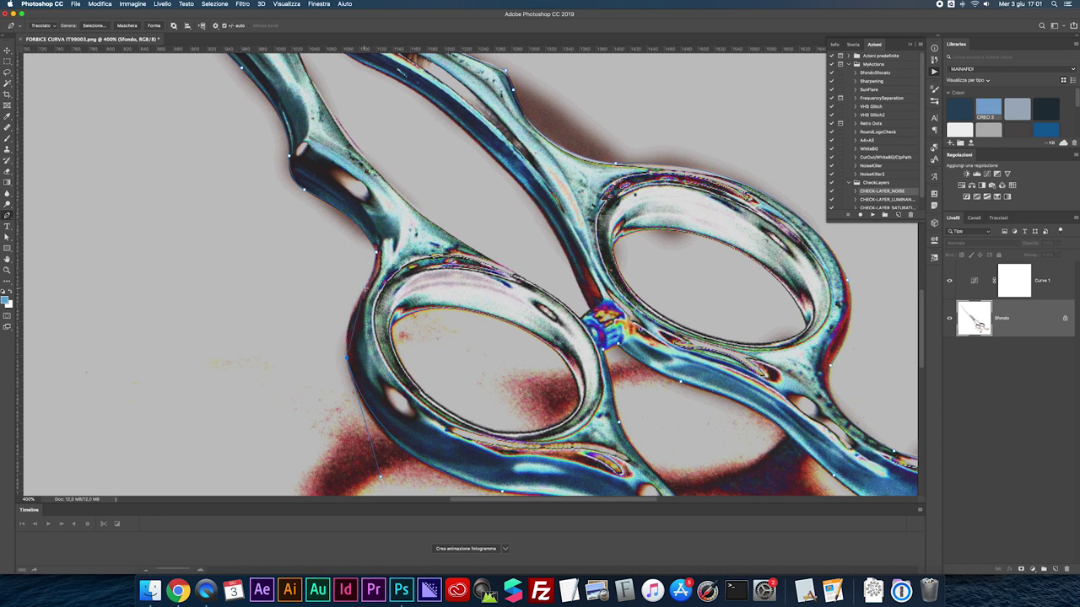
pyautogui.moveTo(377, 253); pyautogui.dragTo(393, 244)
pyautogui.keyDown('alt'); pyautogui.click(374, 253); pyautogui.keyUp('alt')
pyautogui.press('super+minus')
pyautogui.press('super+minus')
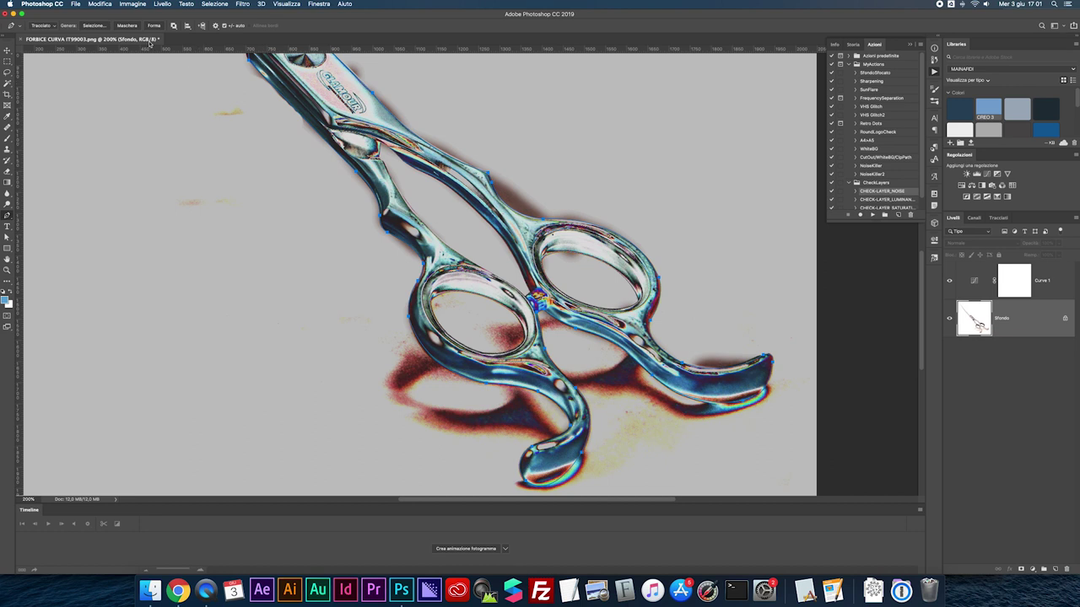
# Step: Set the path operation to Exclude Overlapping Shapes and show the Tracciato di lavoro work path
pyautogui.click(173, 25)
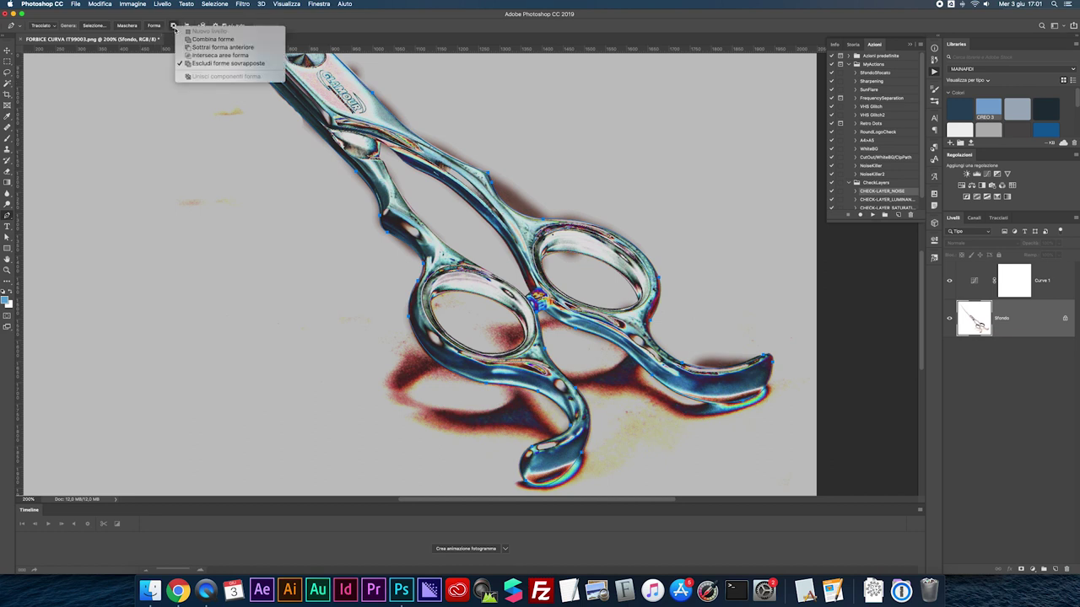
pyautogui.click(217, 64)
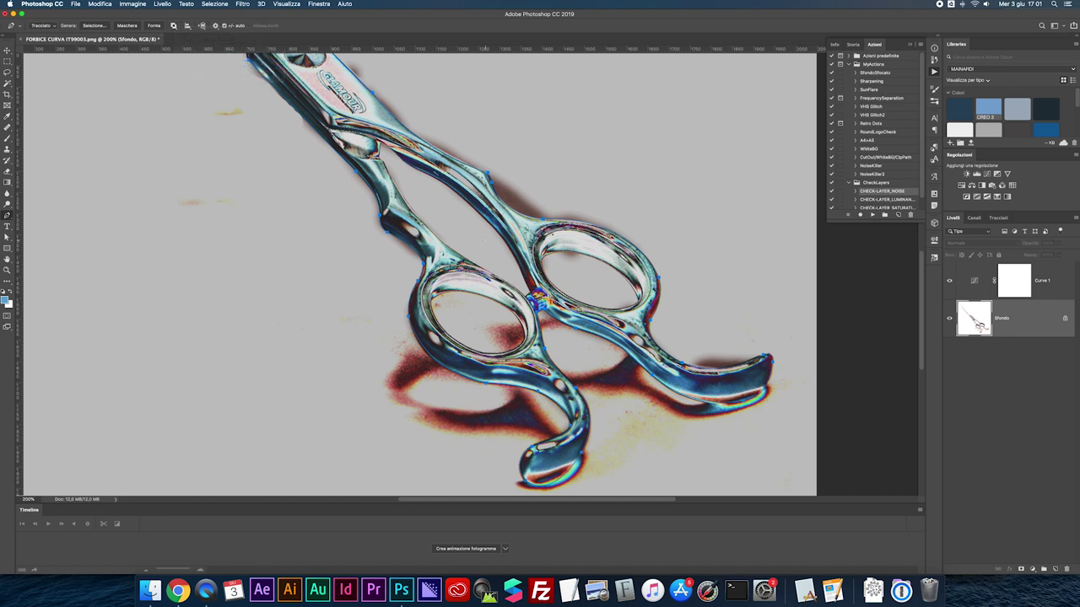
pyautogui.click(999, 218)
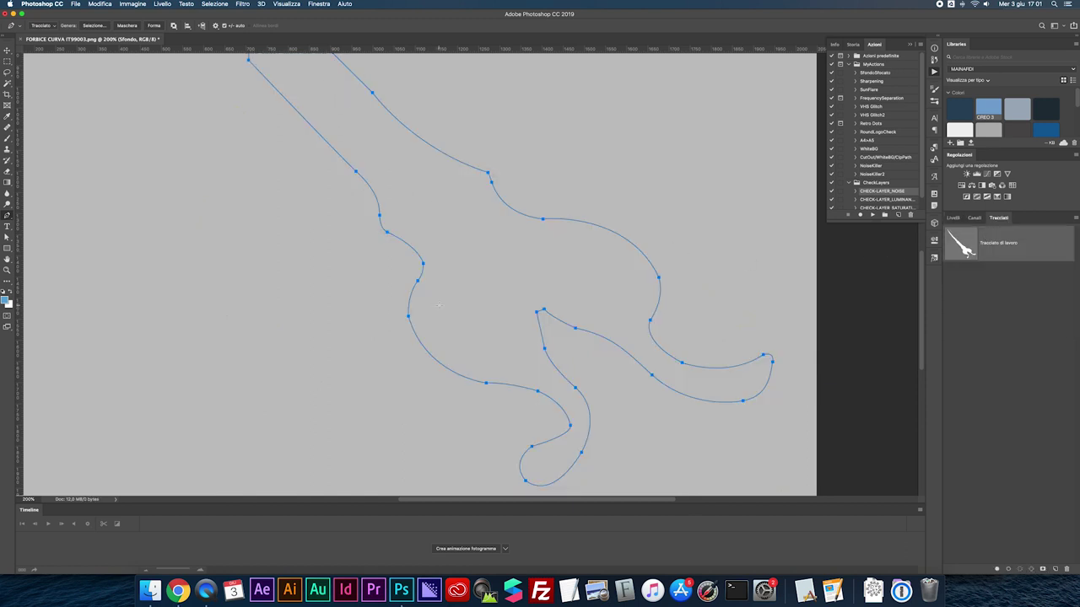
pyautogui.press('super+plus')
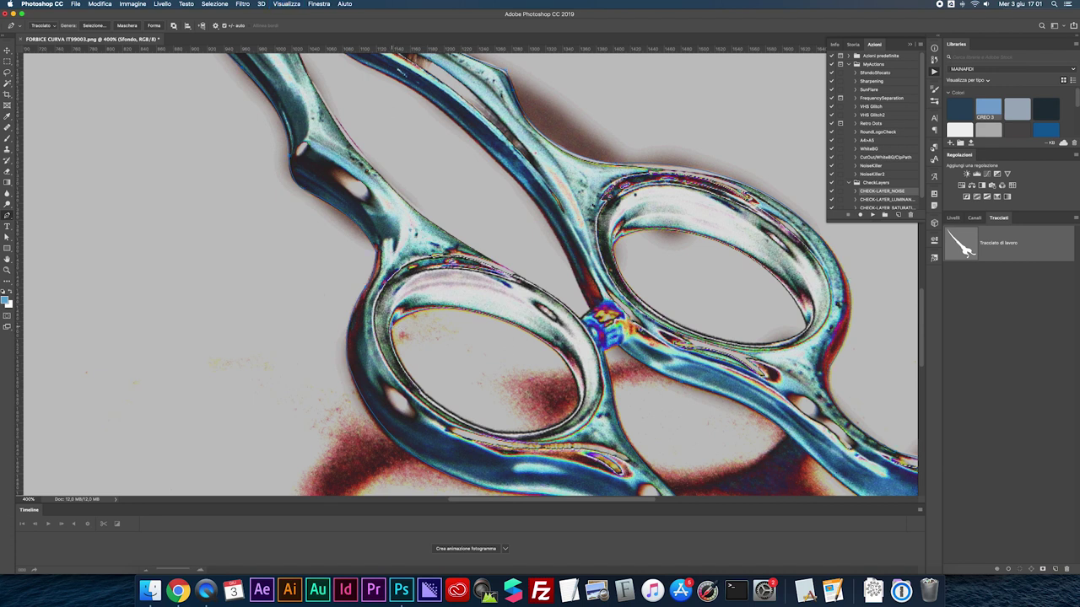
# Step: Trace a new inner subpath around the upper finger ring's opening
pyautogui.click(397, 314)
pyautogui.click(523, 317)
pyautogui.scroll(-2, 564, 362)
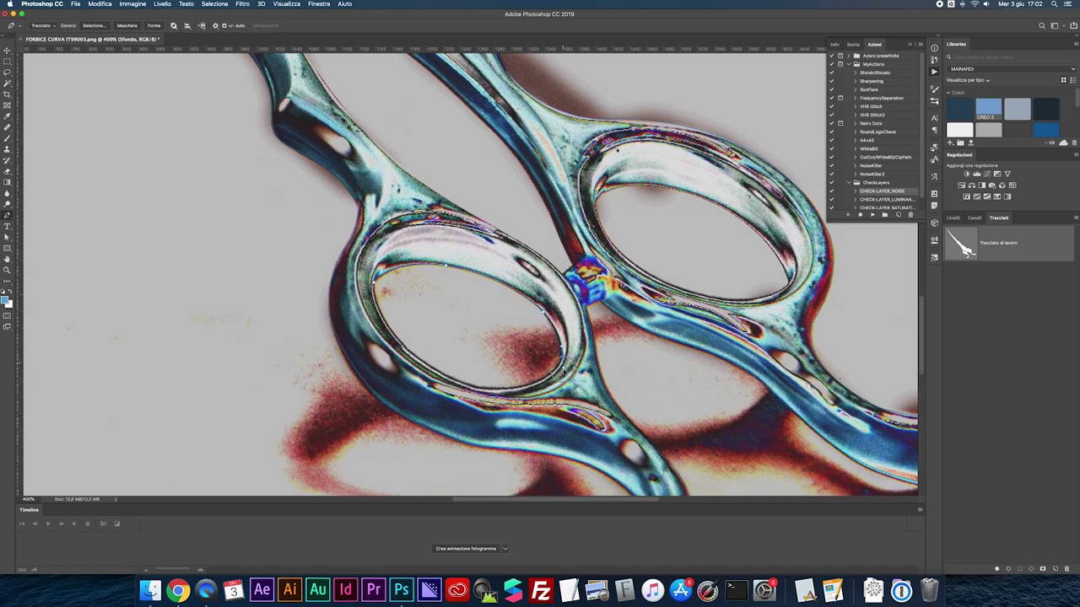
pyautogui.scroll(-1, 561, 376)
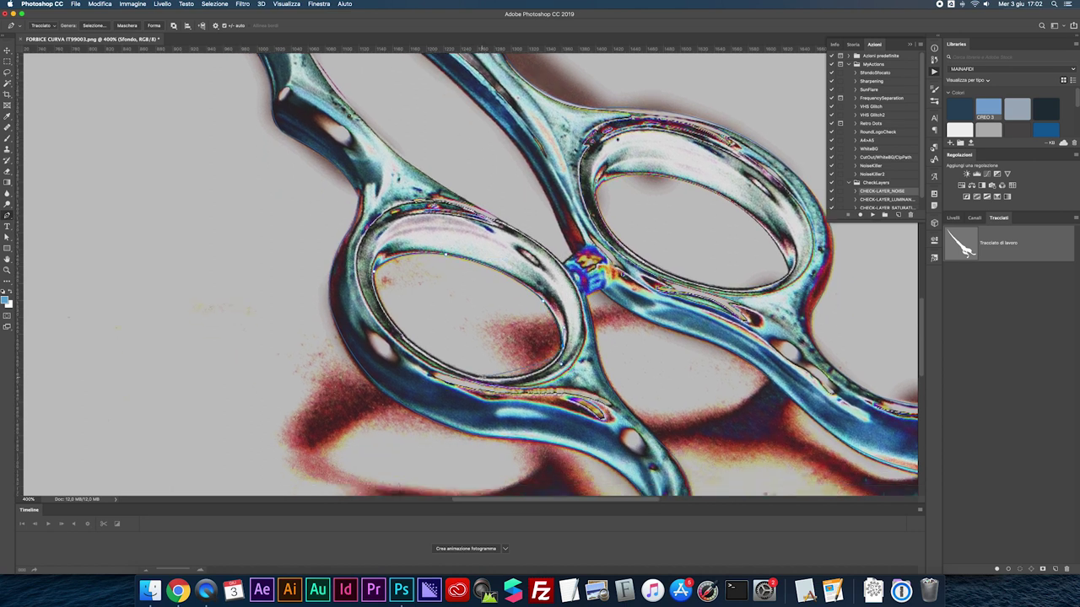
pyautogui.scroll(-1, 445, 370)
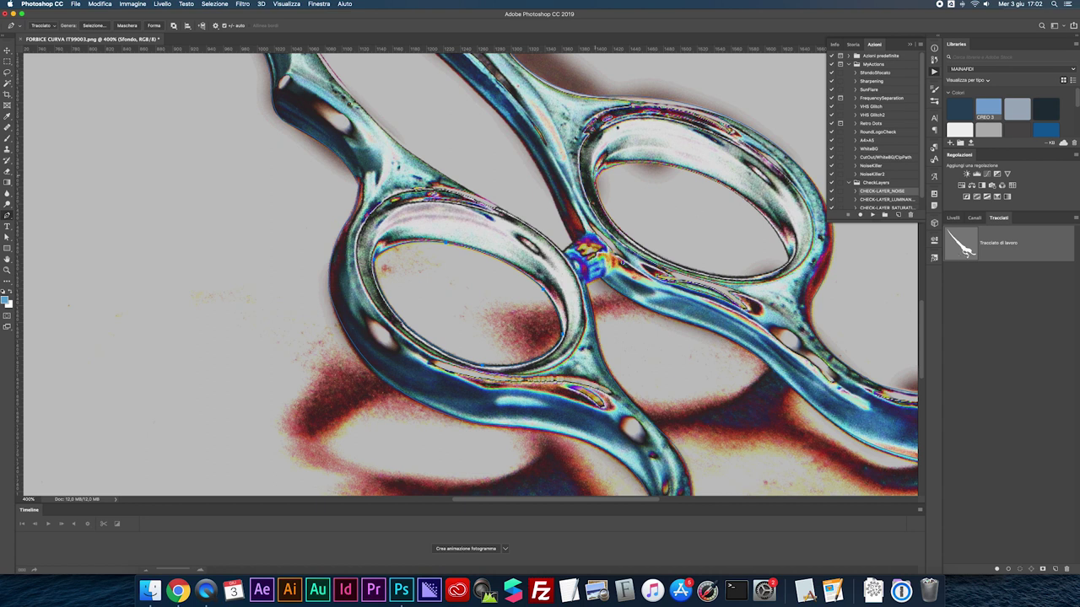
pyautogui.moveTo(640, 172); pyautogui.dragTo(682, 167)
pyautogui.click(764, 195)
pyautogui.moveTo(772, 272)
pyautogui.mouseDown()
pyautogui.moveTo(571, 118)
pyautogui.moveTo(560, 66)
pyautogui.mouseUp()
pyautogui.click(655, 252)
pyautogui.press('Escape')
pyautogui.scroll(5, 471, 270)
pyautogui.hscroll(-5, 470, 270)
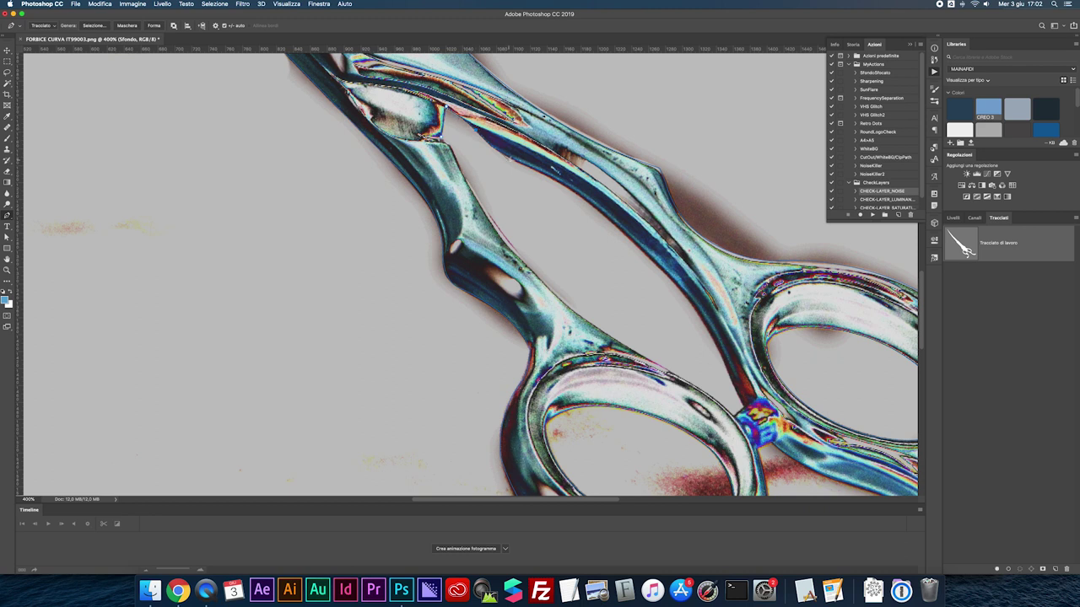
# Step: Add inner-path anchors along the open gap between the two shanks above the rings
pyautogui.moveTo(517, 159)
pyautogui.mouseDown()
pyautogui.moveTo(692, 298)
pyautogui.moveTo(734, 352)
pyautogui.mouseUp()
pyautogui.moveTo(733, 352)
pyautogui.mouseDown()
pyautogui.moveTo(738, 390)
pyautogui.moveTo(683, 285)
pyautogui.moveTo(743, 356)
pyautogui.moveTo(723, 349)
pyautogui.moveTo(737, 392)
pyautogui.moveTo(725, 369)
pyautogui.mouseUp()
pyautogui.click(577, 313)
pyautogui.moveTo(456, 247); pyautogui.dragTo(453, 237)
pyautogui.moveTo(596, 279); pyautogui.dragTo(630, 346)
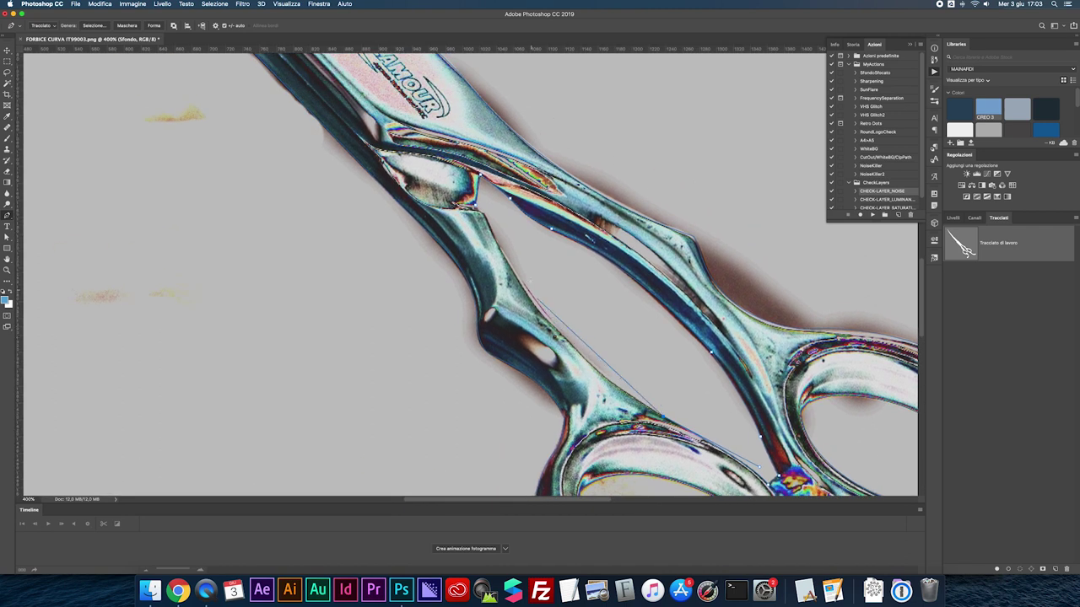
pyautogui.moveTo(523, 277); pyautogui.dragTo(487, 240)
pyautogui.click(466, 189)
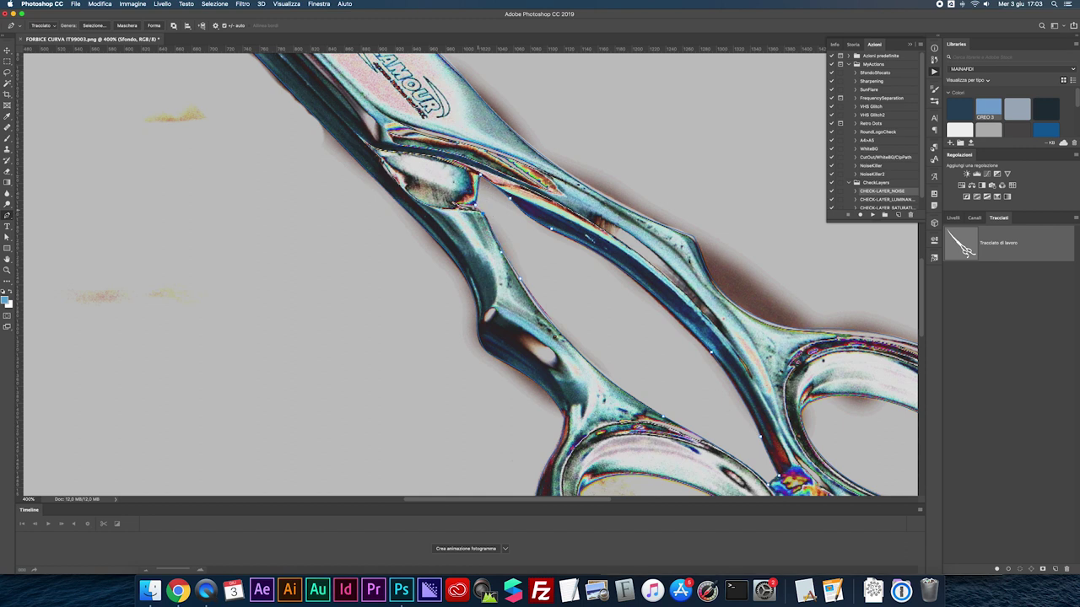
# Step: Convert the traced scissors path into a selection
pyautogui.rightClick(547, 247)
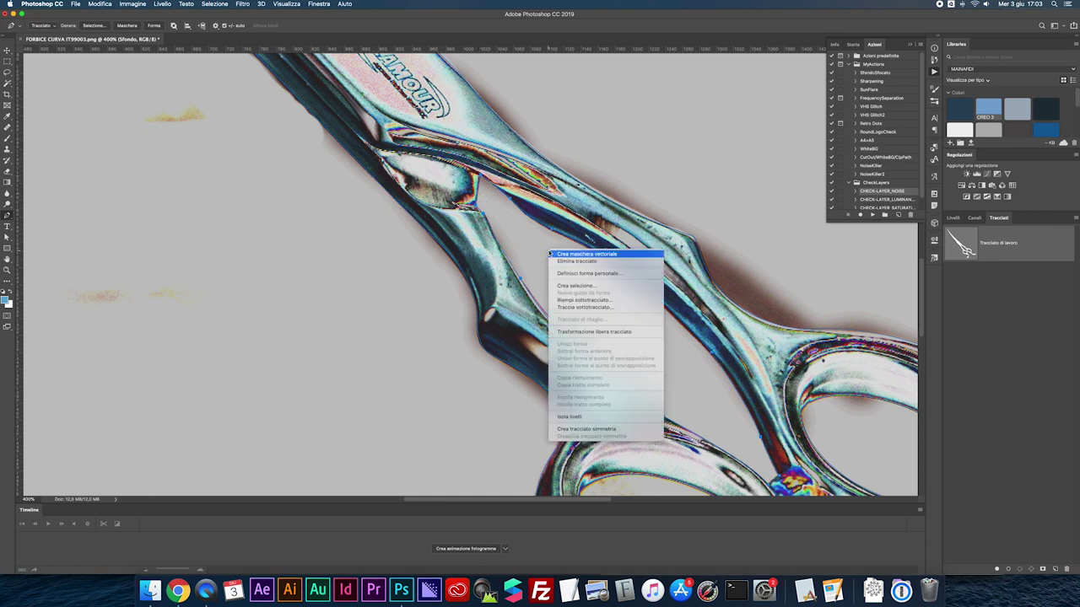
pyautogui.click(590, 276)
pyautogui.press('Return')
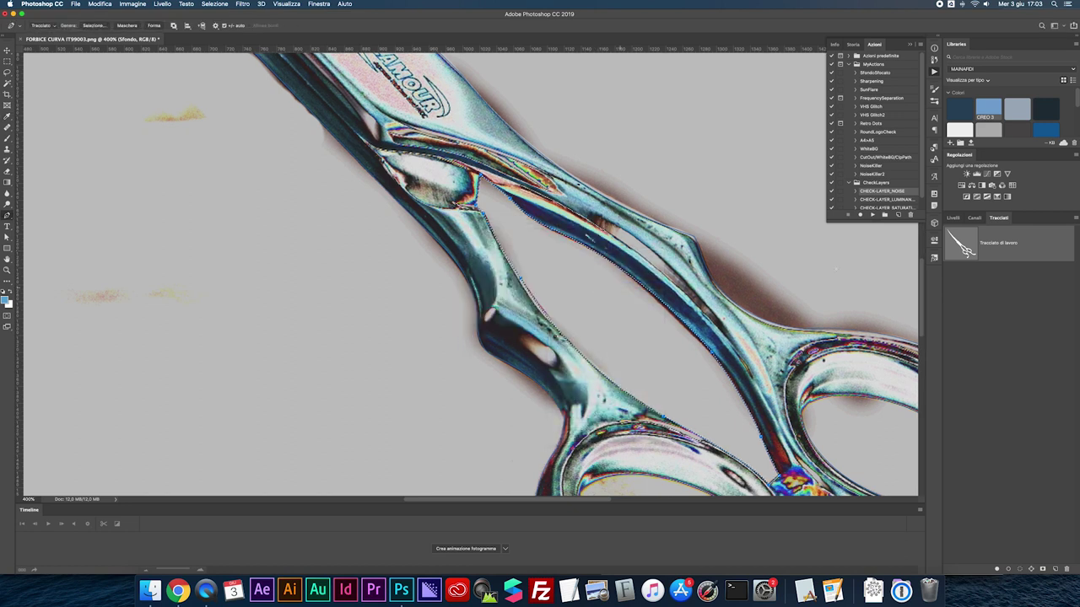
# Step: Mask Livello 0 with the full work path selection to isolate the scissors, then fit to screen
pyautogui.click(952, 218)
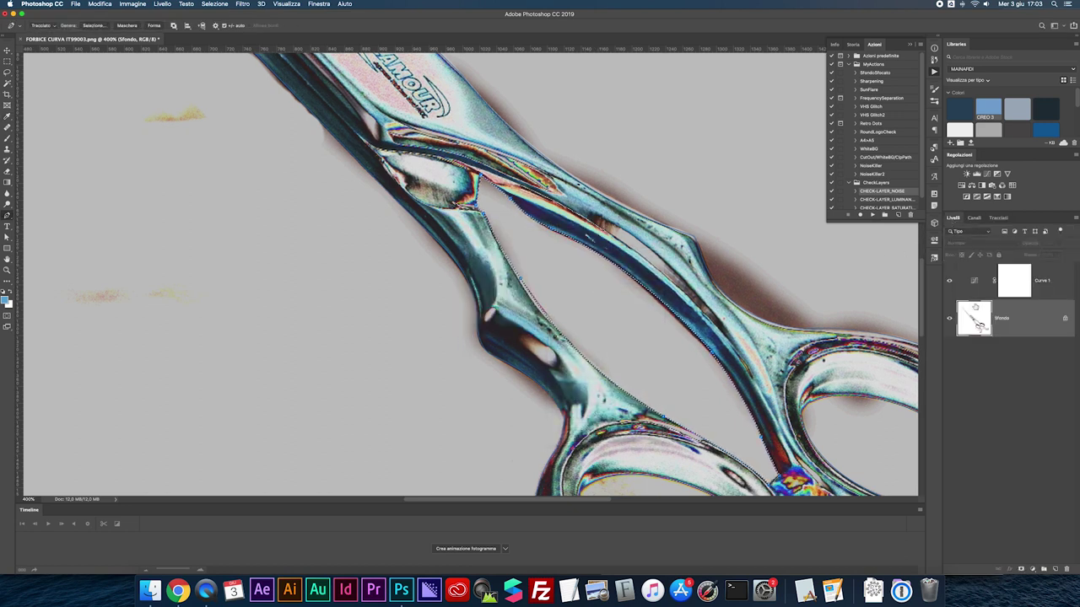
pyautogui.click(1032, 569)
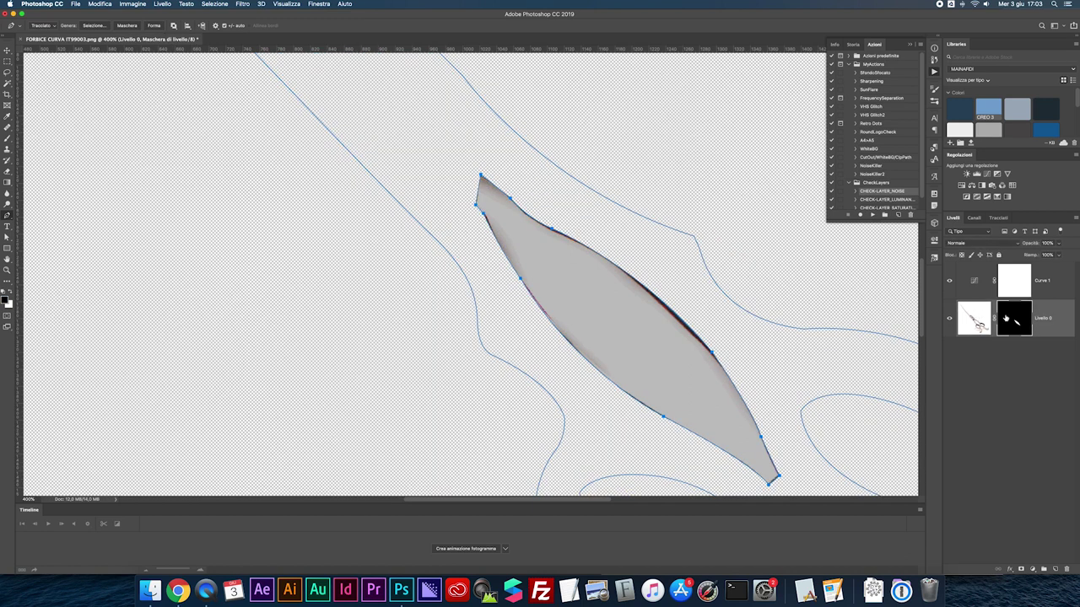
pyautogui.hotkey('ctrl', 'z')
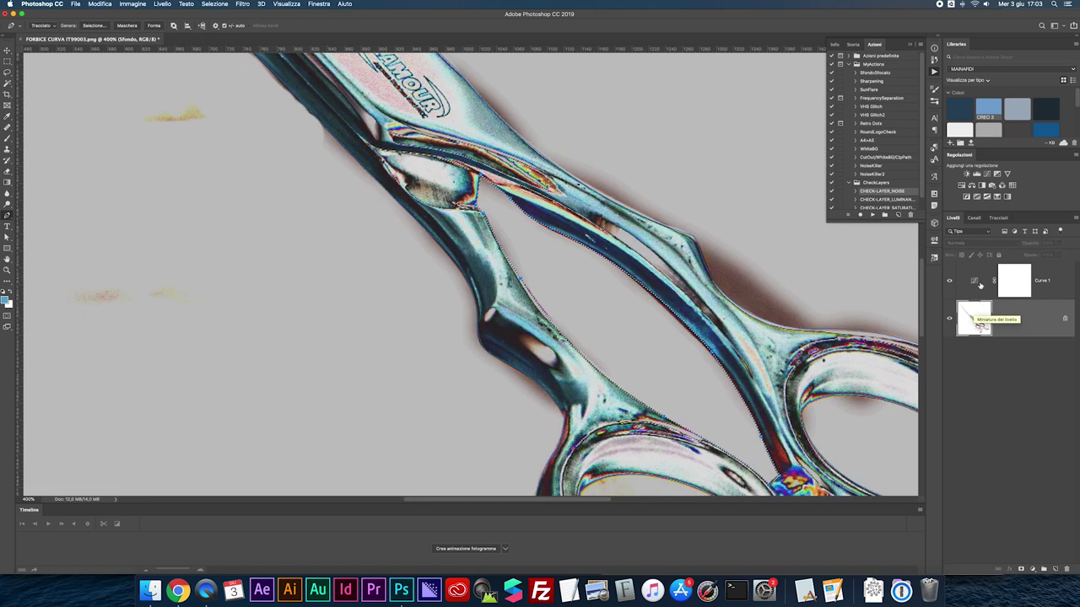
pyautogui.click(999, 219)
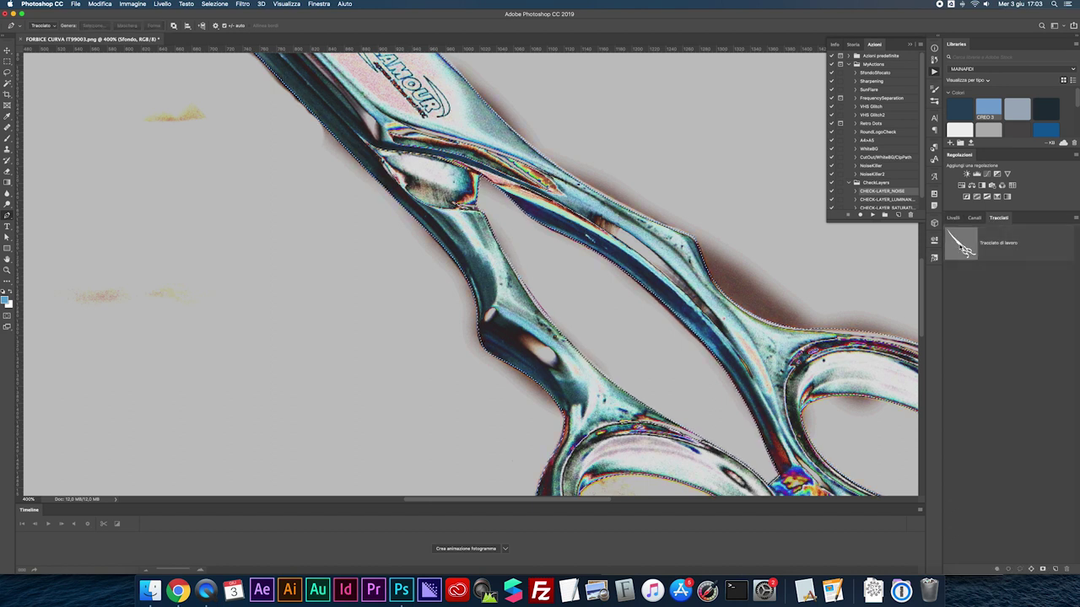
pyautogui.click(953, 218)
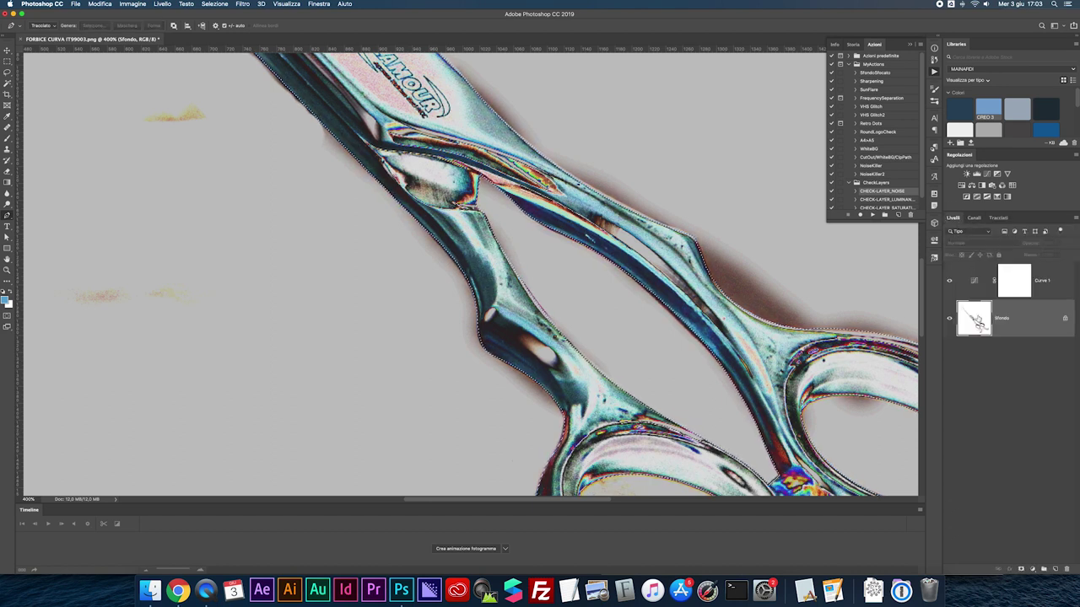
pyautogui.hotkey('ctrl', 'shift', 'z')
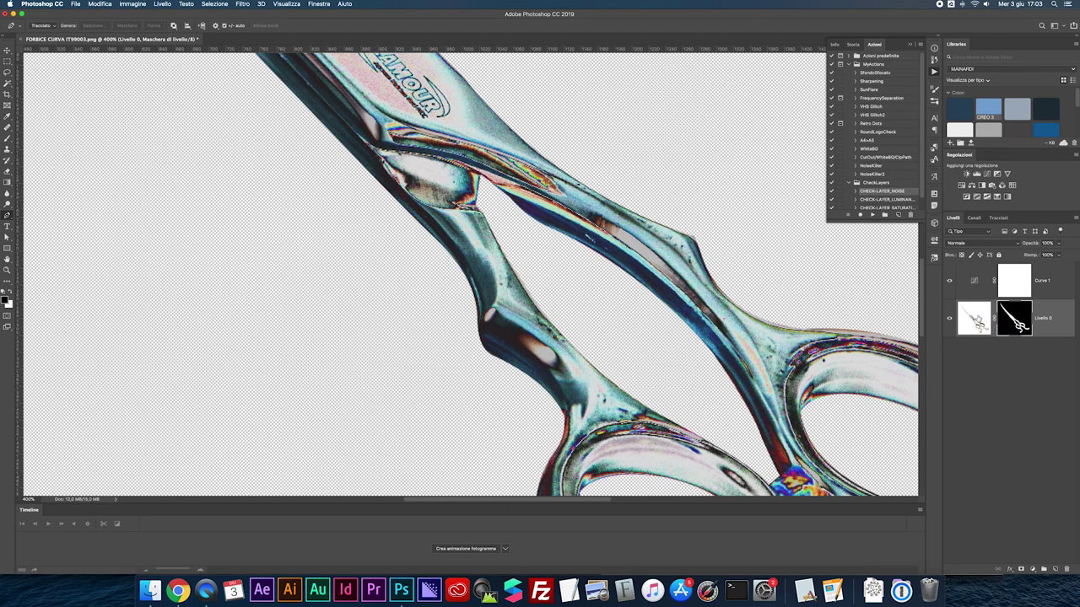
pyautogui.hotkey('ctrl', '0')
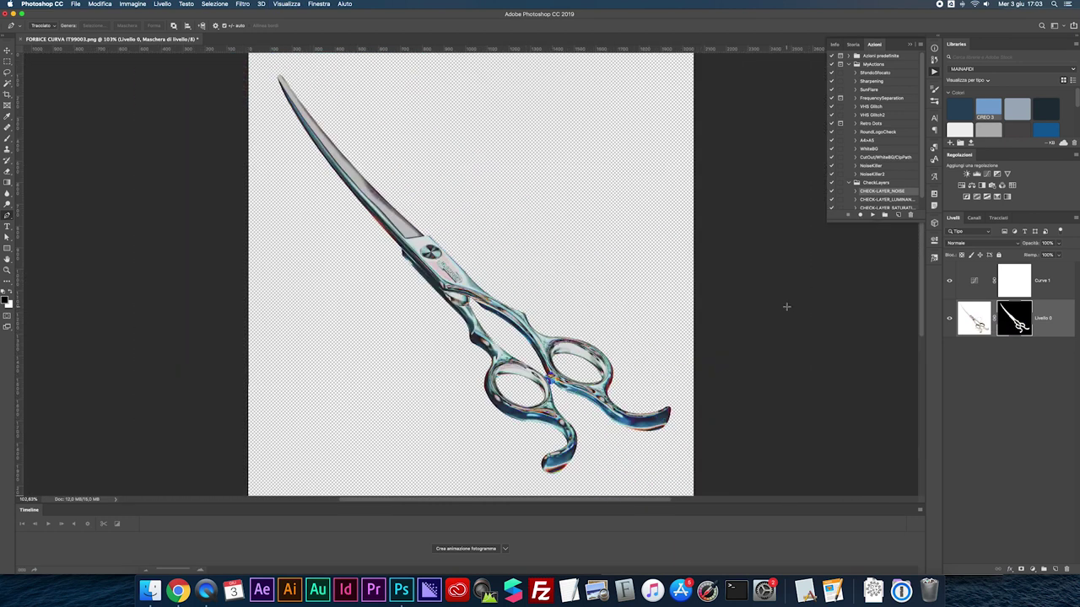
# Step: Hide Curve 1 and add a blue Solid Color fill layer beneath the scissors
pyautogui.click(949, 282)
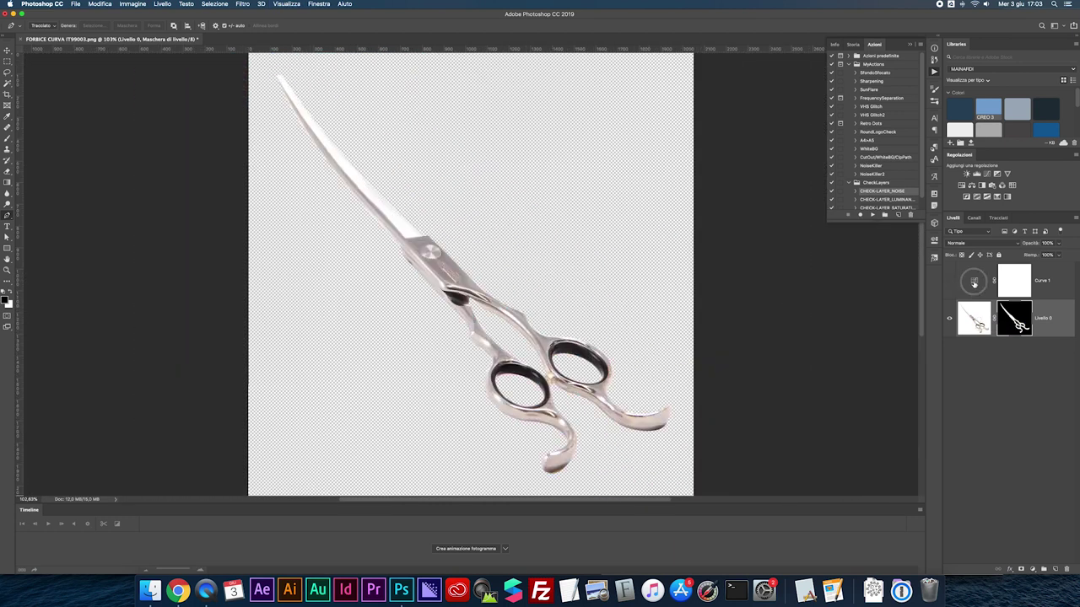
pyautogui.click(976, 281)
pyautogui.click(1030, 567)
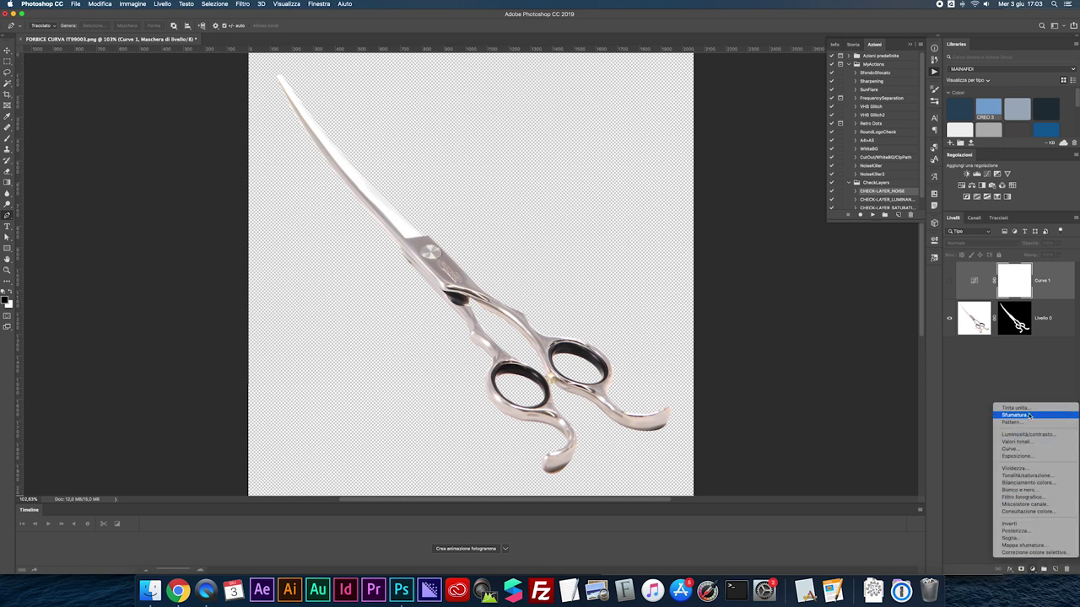
pyautogui.click(648, 231)
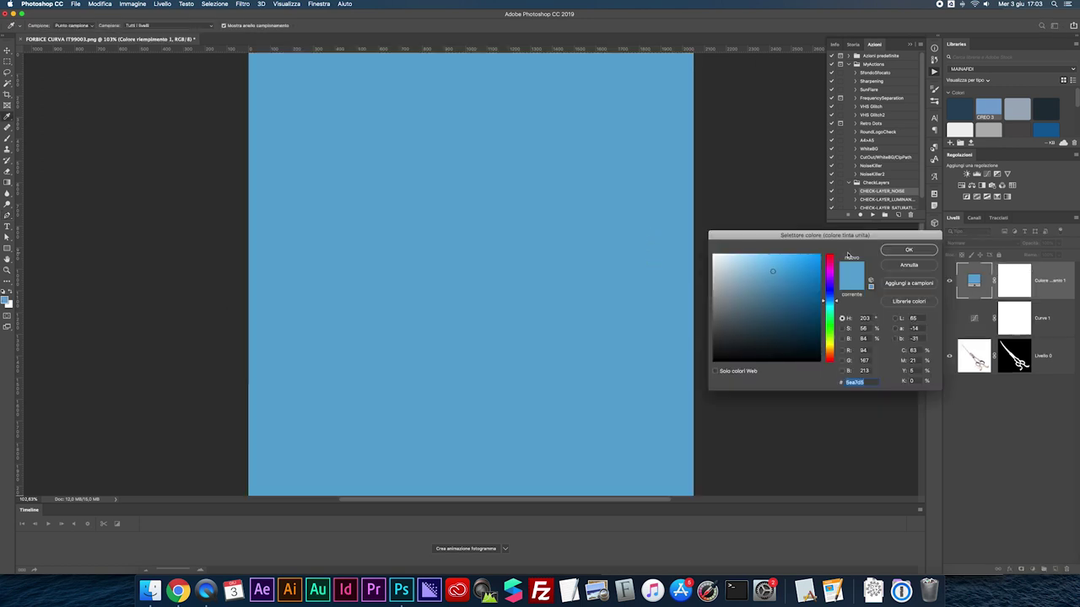
pyautogui.click(909, 250)
pyautogui.moveTo(974, 281); pyautogui.dragTo(972, 355)
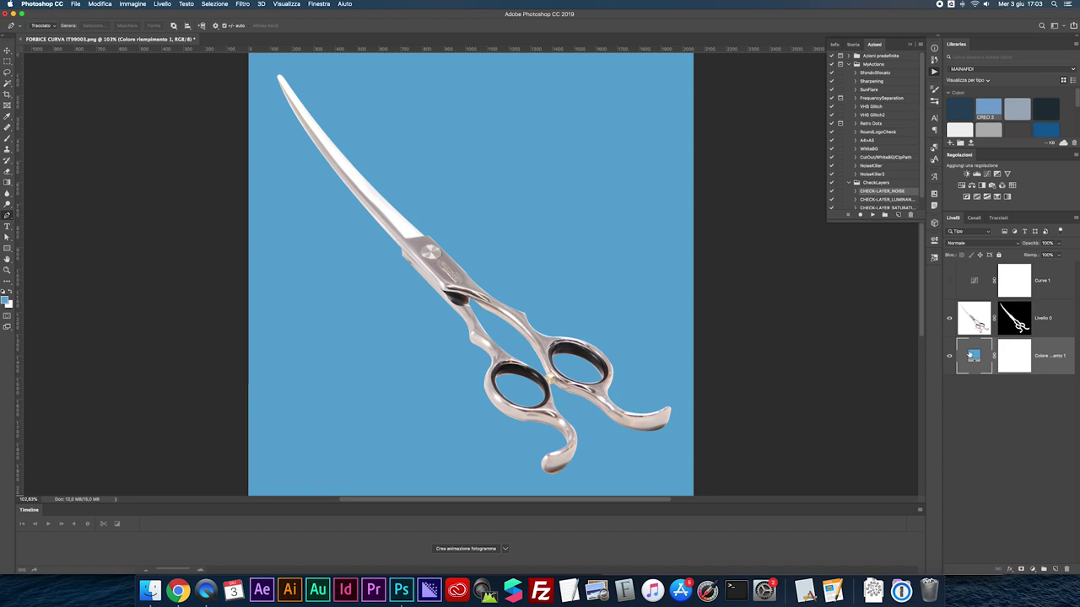
# Step: Set the Livello 0 mask feather to 1 px
pyautogui.doubleClick(1004, 327)
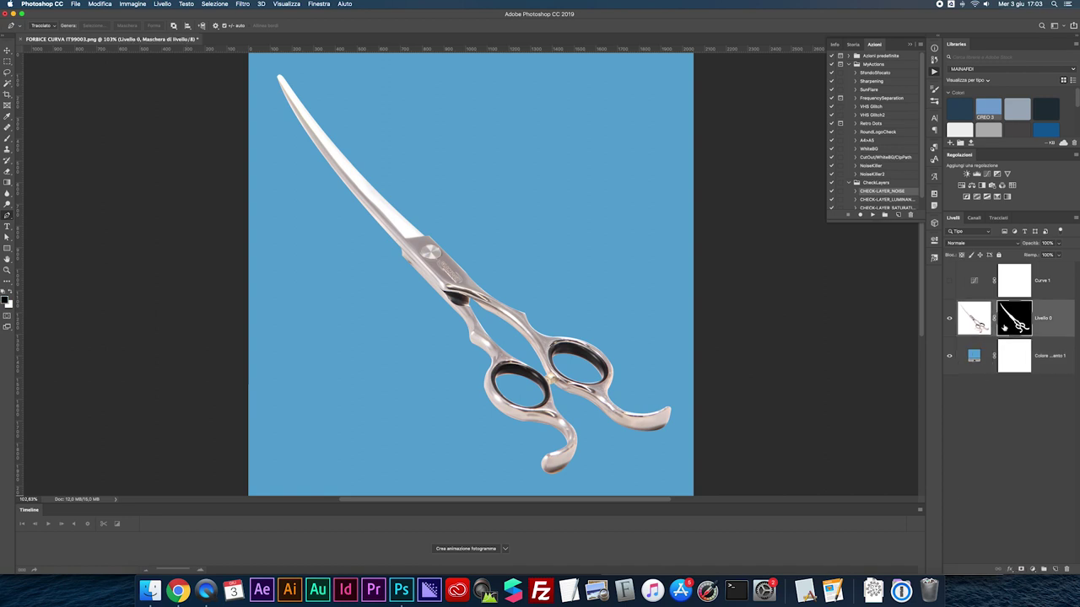
pyautogui.click(895, 315)
pyautogui.write('1')
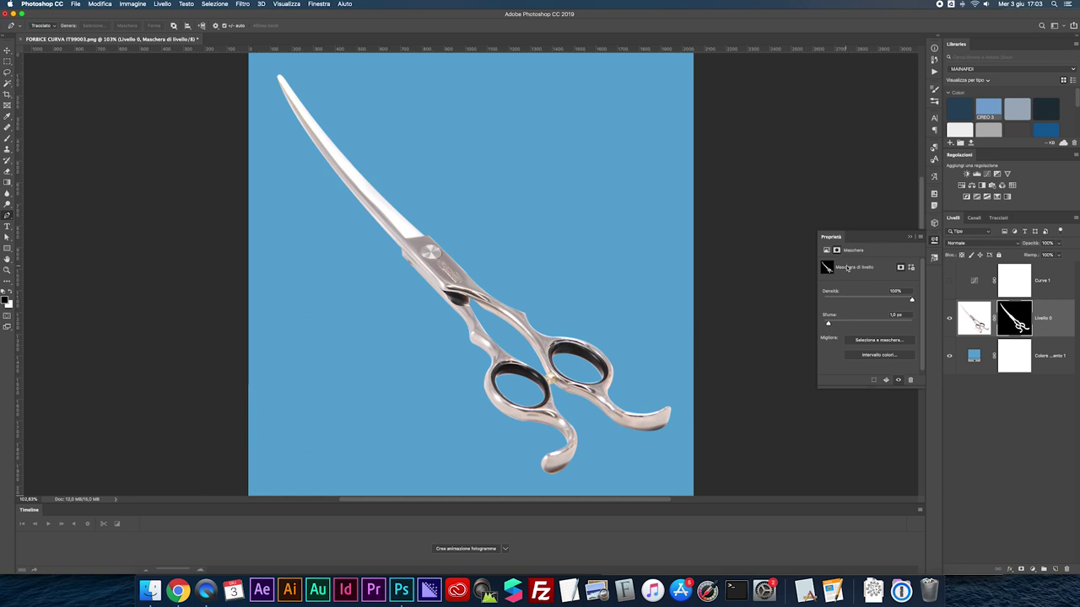
# Step: Close mask Properties and toggle the Livello 0 mask off and on to check edges
pyautogui.click(915, 239)
pyautogui.keyDown('shift'); pyautogui.click(1017, 323); pyautogui.keyUp('shift')
pyautogui.keyDown('shift'); pyautogui.click(1018, 325); pyautogui.keyUp('shift')
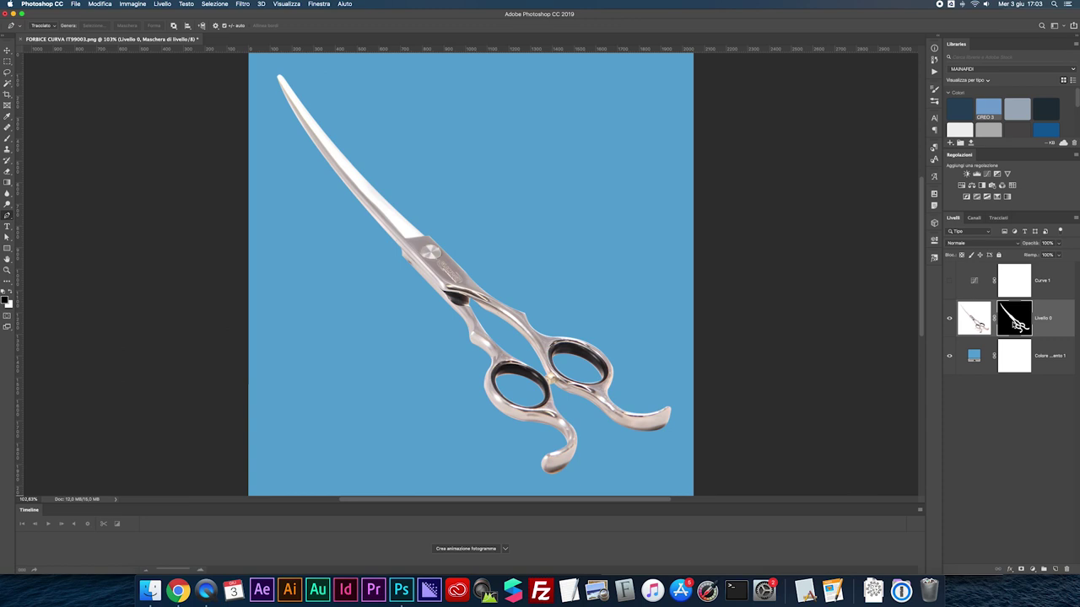
pyautogui.keyDown('shift'); pyautogui.click(1016, 323); pyautogui.keyUp('shift')
# Step: Duplicate Livello 0 into Livello 0 copia above the original
pyautogui.click(963, 324)
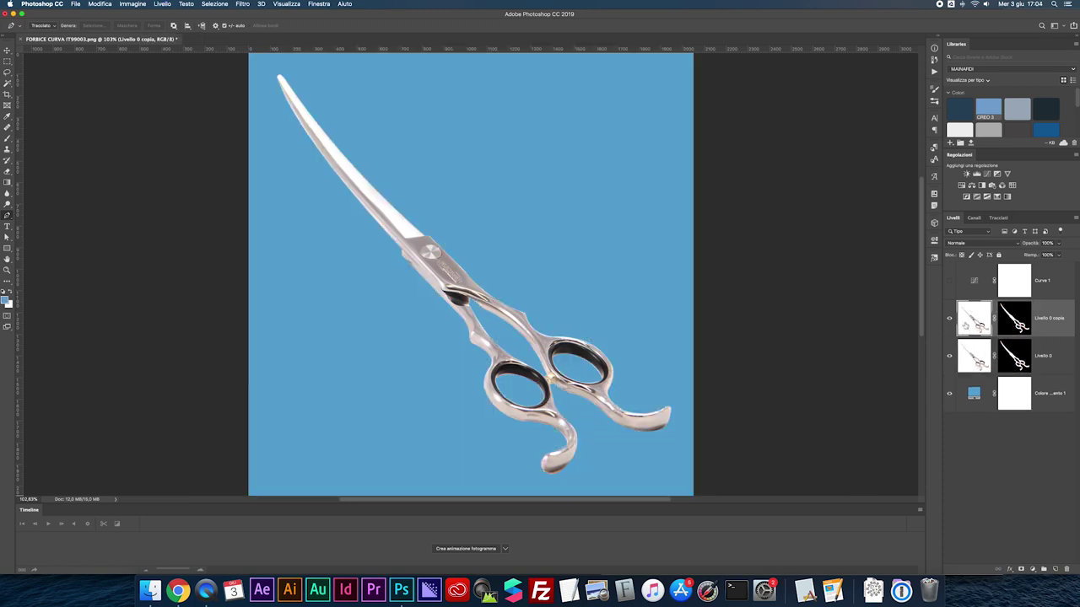
pyautogui.moveTo(963, 323); pyautogui.dragTo(971, 357)
pyautogui.click(1012, 357)
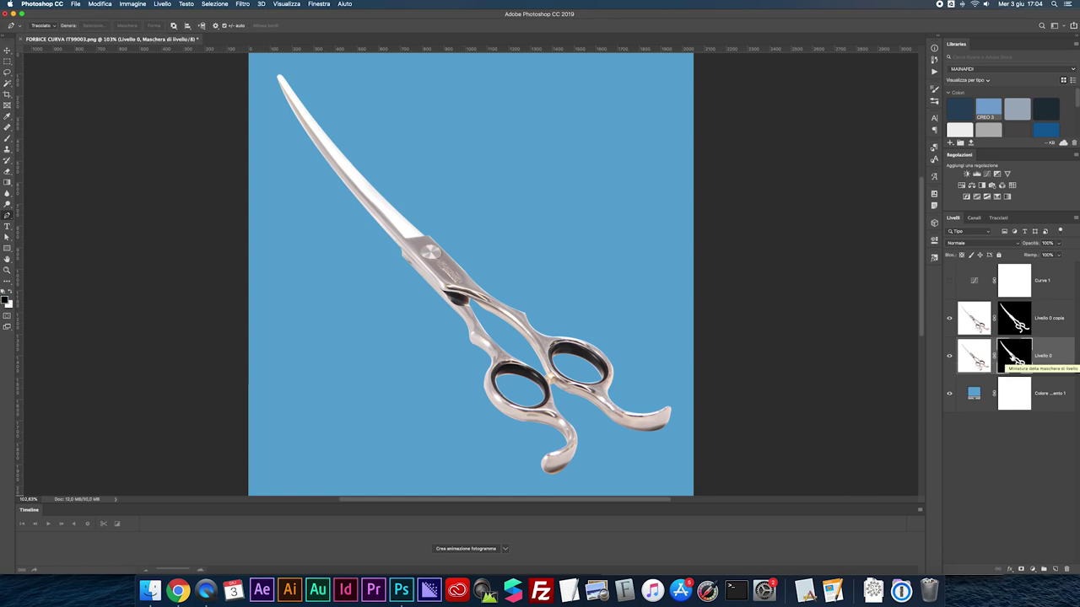
pyautogui.click(975, 355)
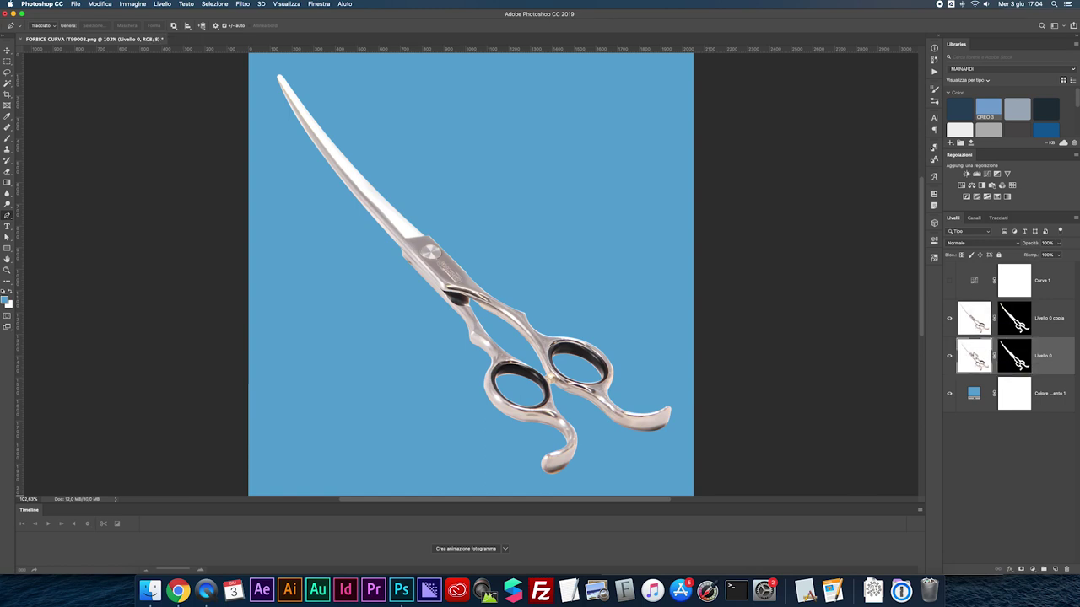
# Step: Set Livello 0 to Multiply blending and fill its mask with black
pyautogui.click(978, 243)
pyautogui.click(966, 270)
pyautogui.click(1020, 358)
pyautogui.hotkey('alt', 'BackSpace')
# Step: Brush white on the mask for a soft shadow under the handles, then compare visibility
pyautogui.press('b')
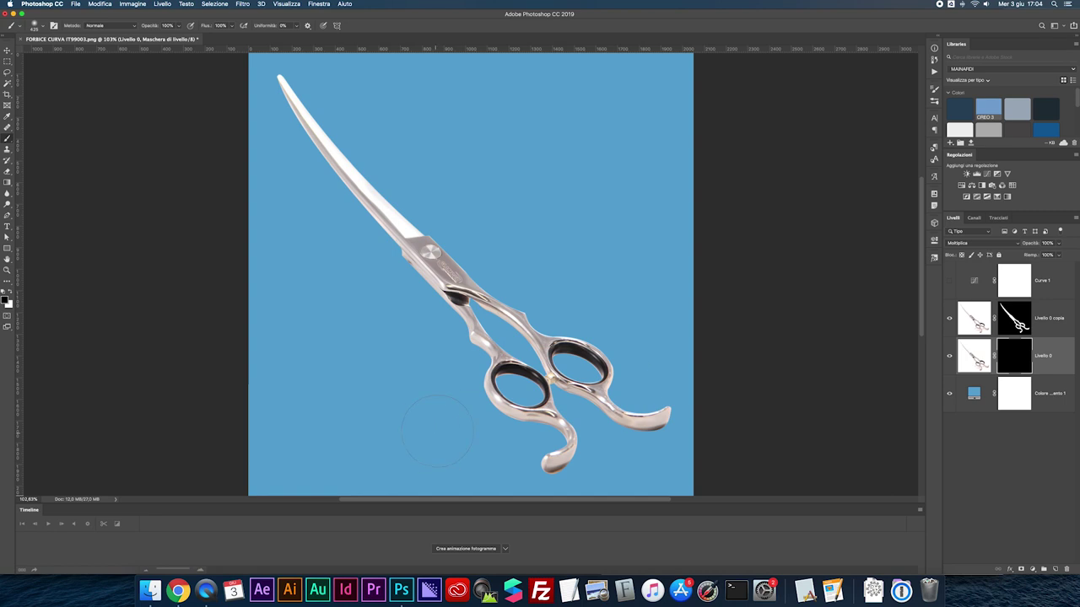
pyautogui.press('x')
pyautogui.moveTo(491, 403)
pyautogui.mouseDown()
pyautogui.moveTo(540, 439)
pyautogui.moveTo(661, 433)
pyautogui.mouseUp()
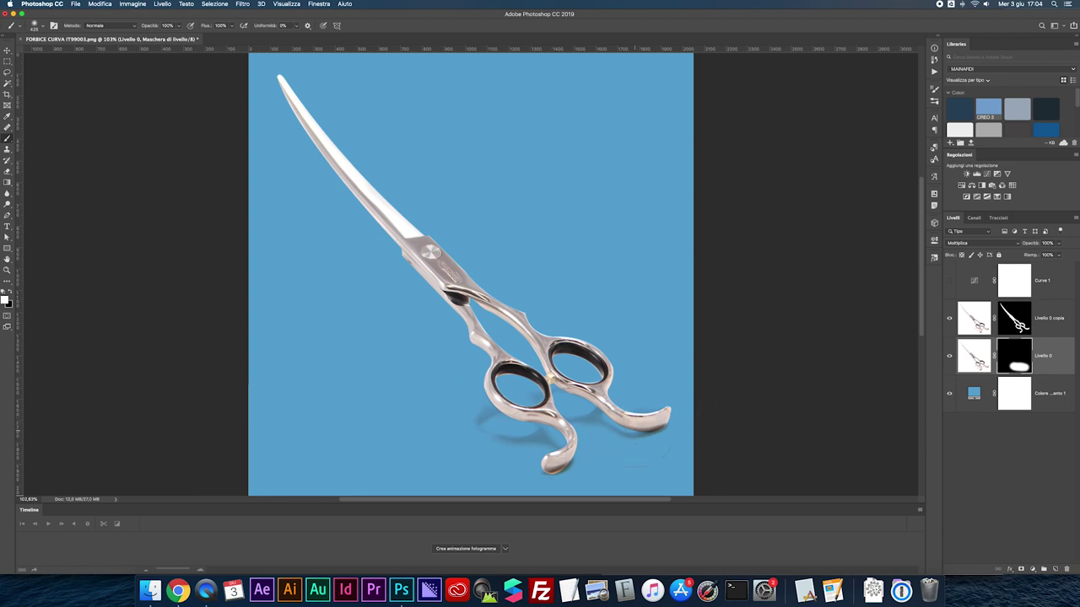
pyautogui.press('super+minus')
pyautogui.press('super+minus')
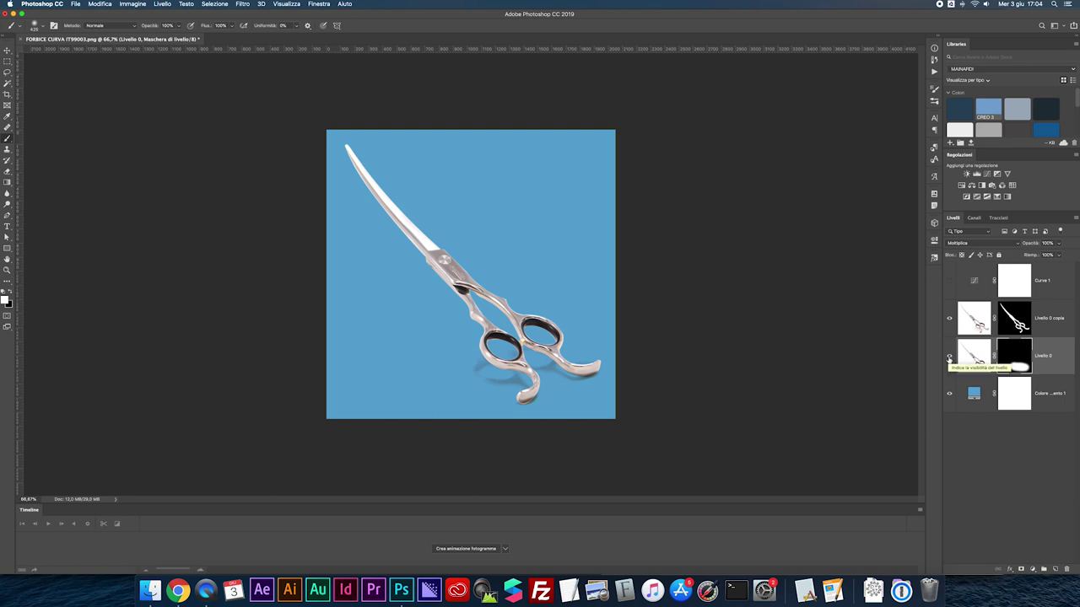
pyautogui.click(949, 358)
pyautogui.click(949, 358)
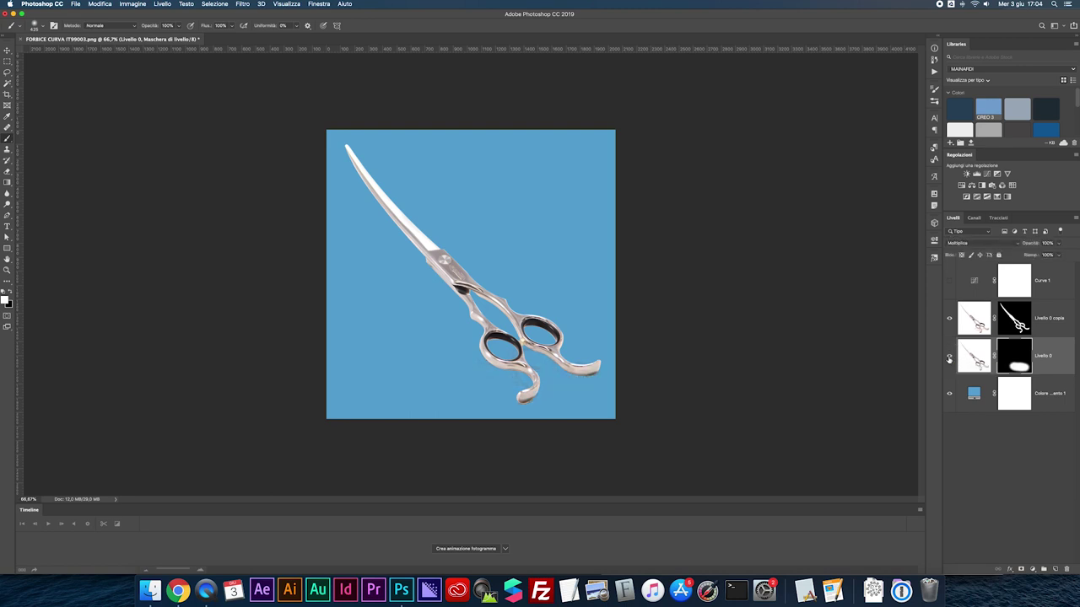